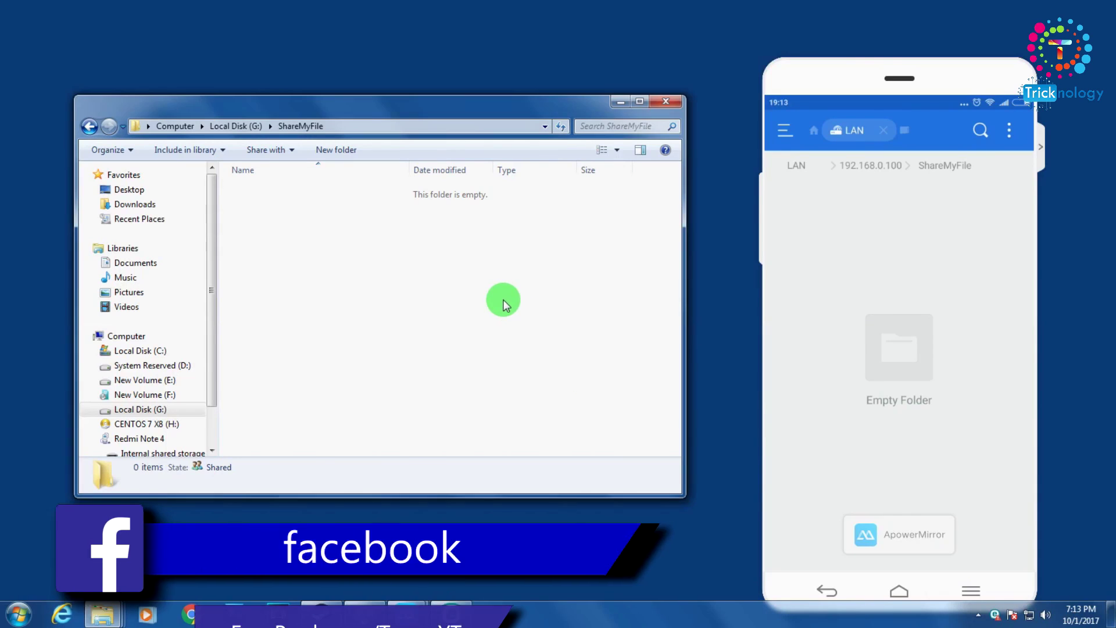
- Create a new folder named 123 inside ShareMyFile
{"action": "mouse_move", "coordinate": [517, 309]}
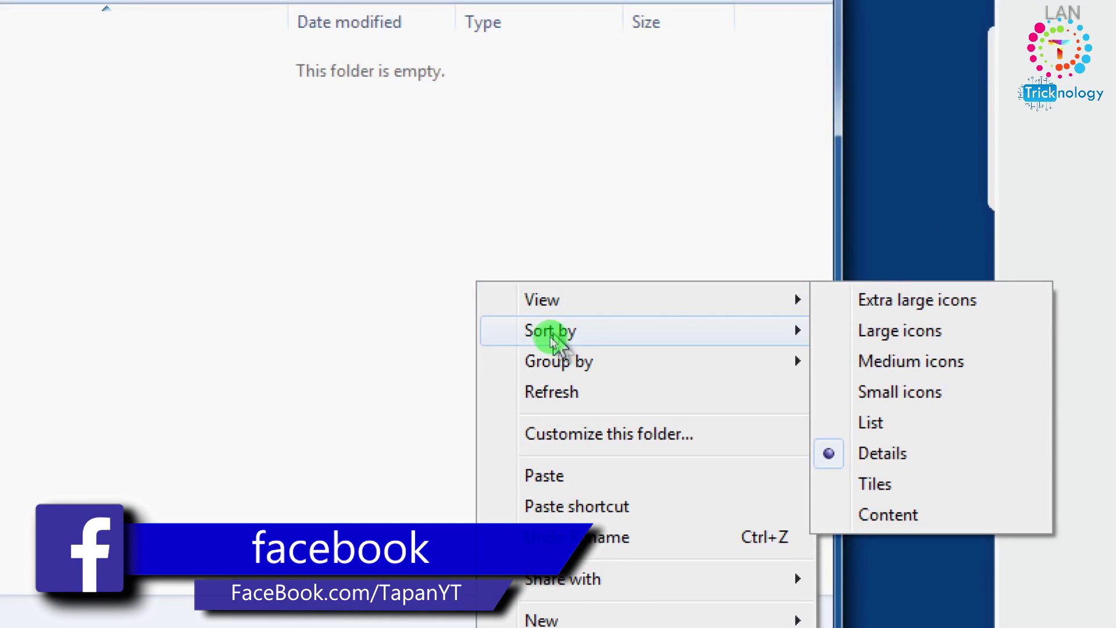
{"action": "mouse_move", "coordinate": [586, 467]}
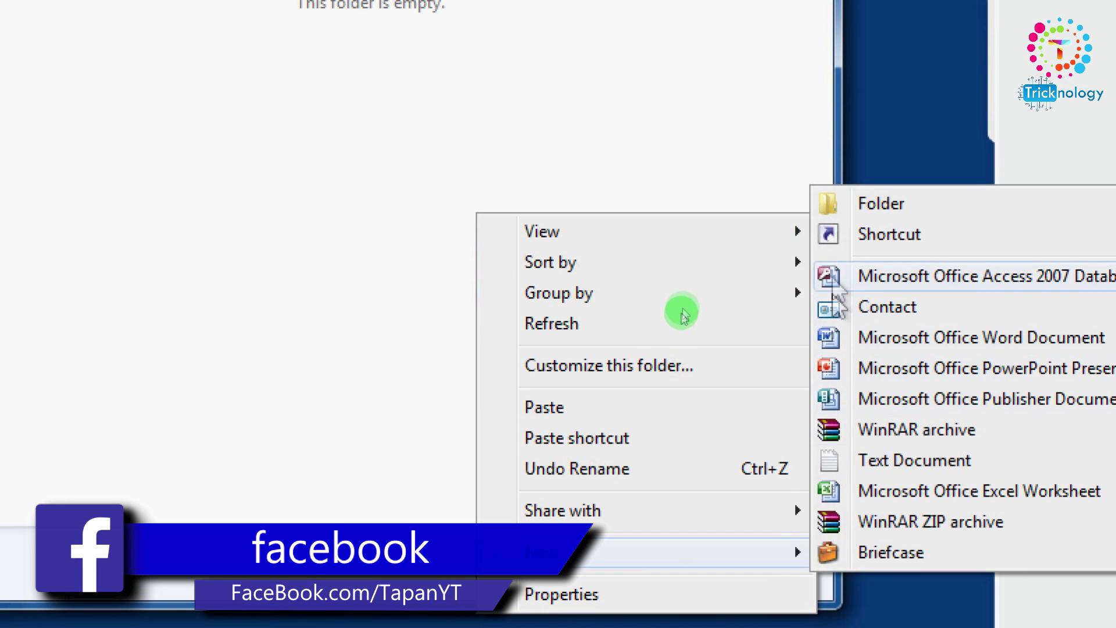
{"action": "left_click", "coordinate": [852, 212]}
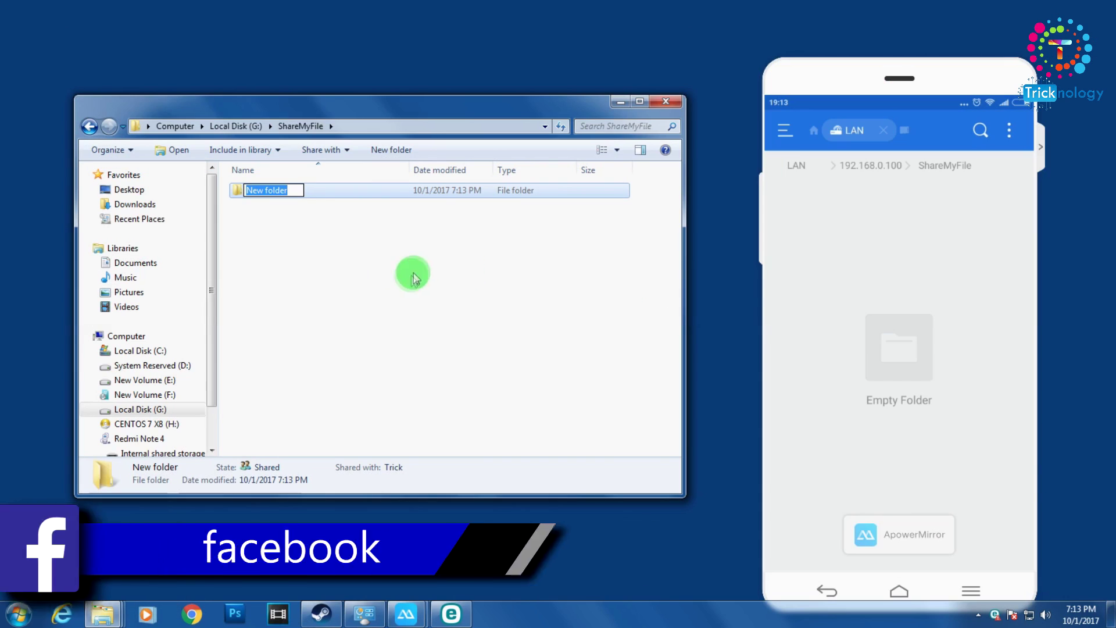
{"action": "left_click", "coordinate": [361, 239]}
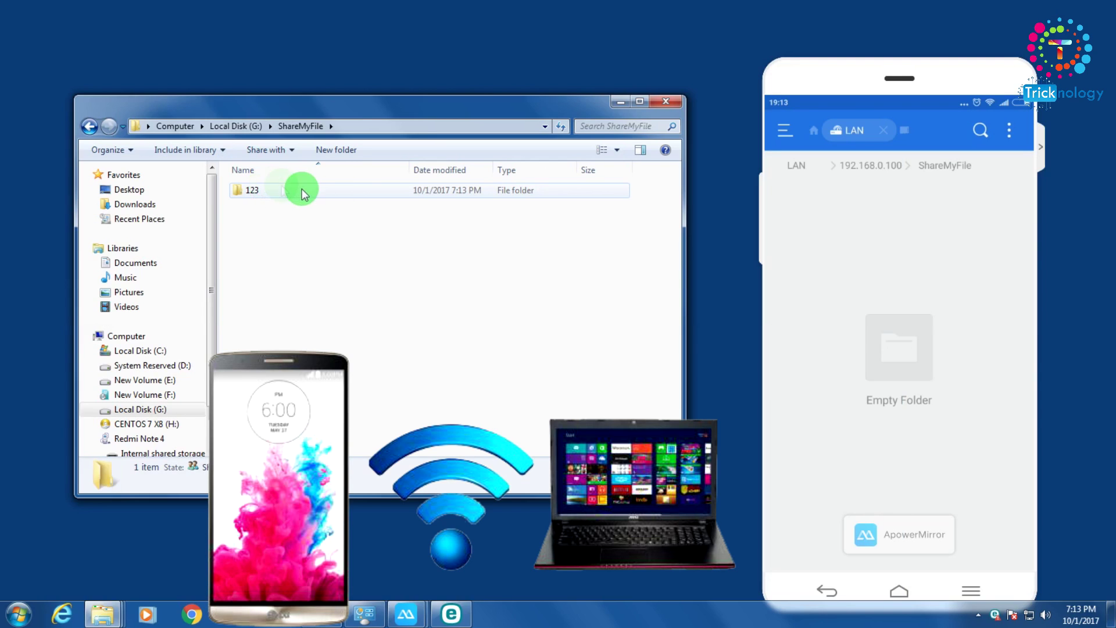
{"action": "left_click", "coordinate": [828, 214]}
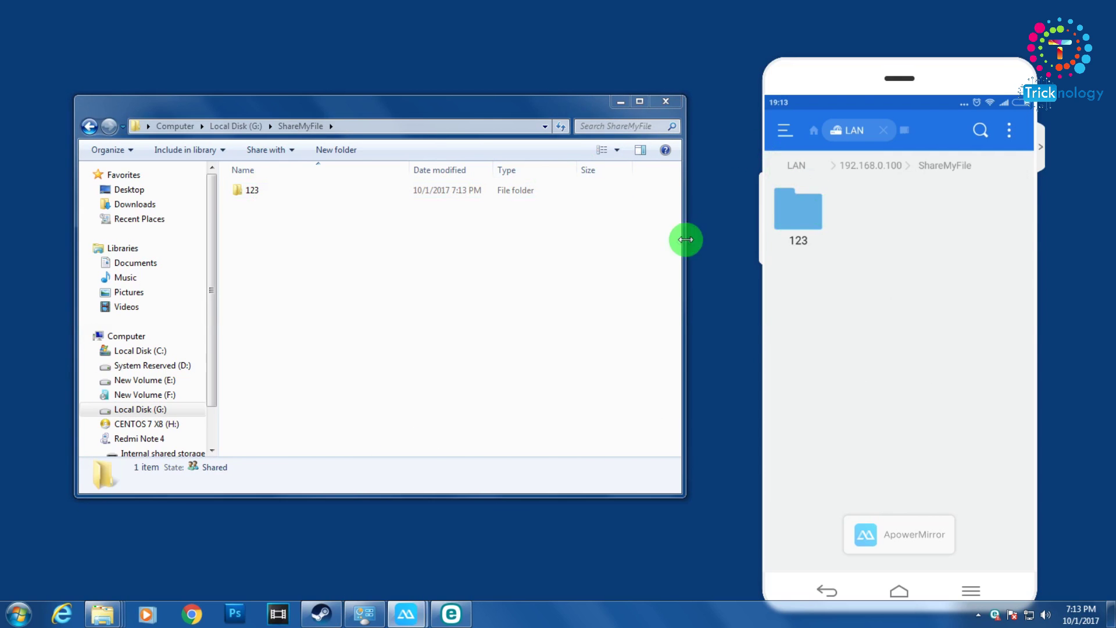
- Open folder 123, browse to the Extra folder on New Volume (E:), then return to 123
{"action": "double_click", "coordinate": [410, 192]}
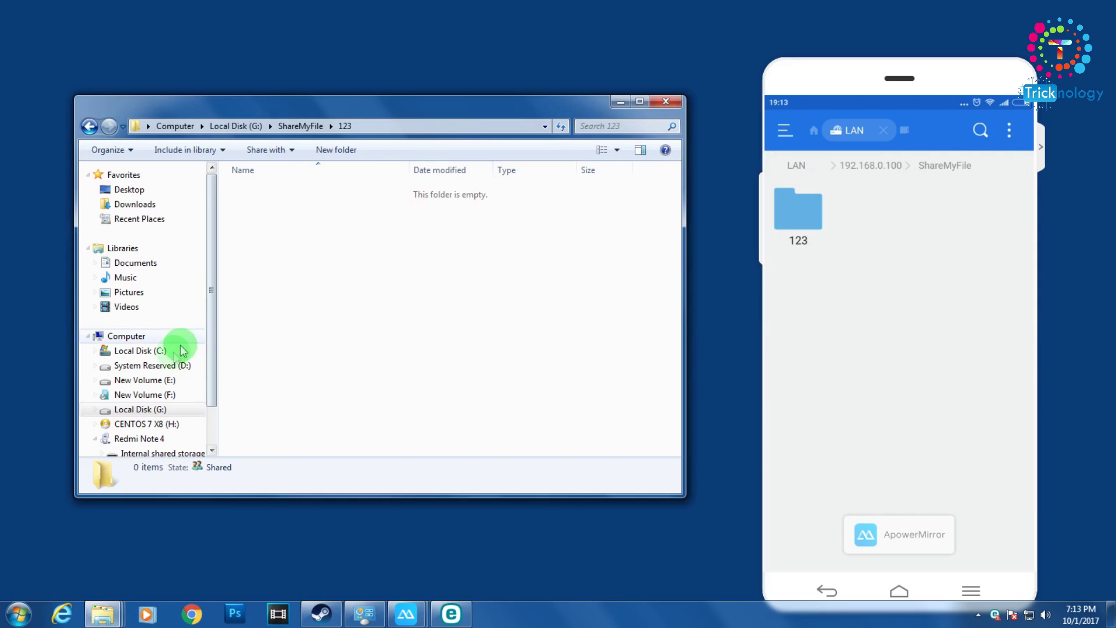
{"action": "left_click", "coordinate": [146, 380]}
{"action": "left_click", "coordinate": [299, 306]}
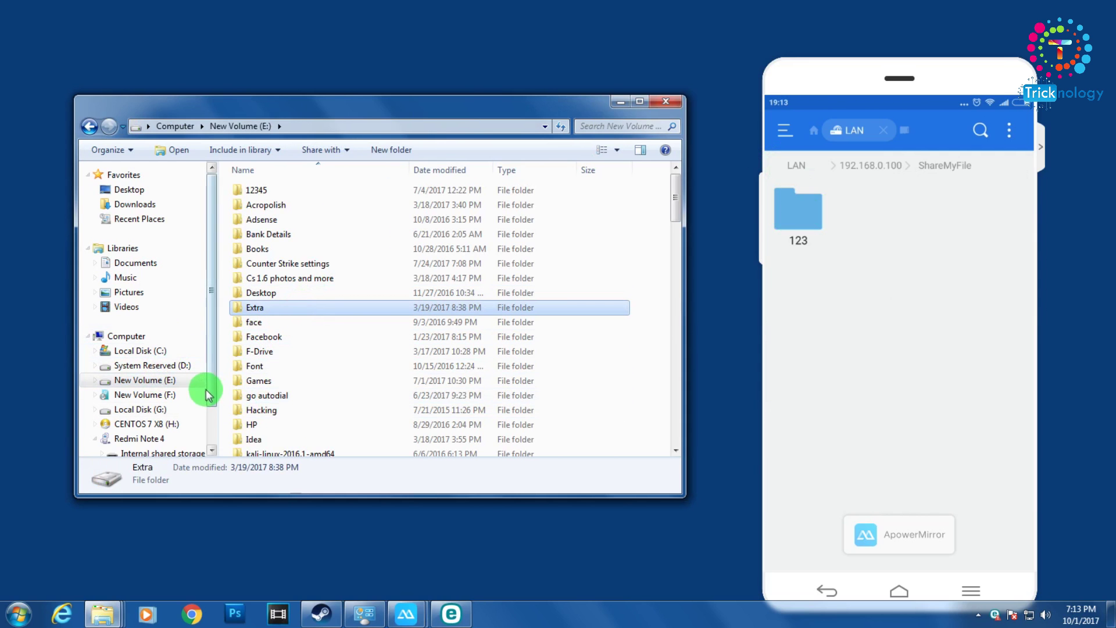
{"action": "left_click", "coordinate": [90, 127]}
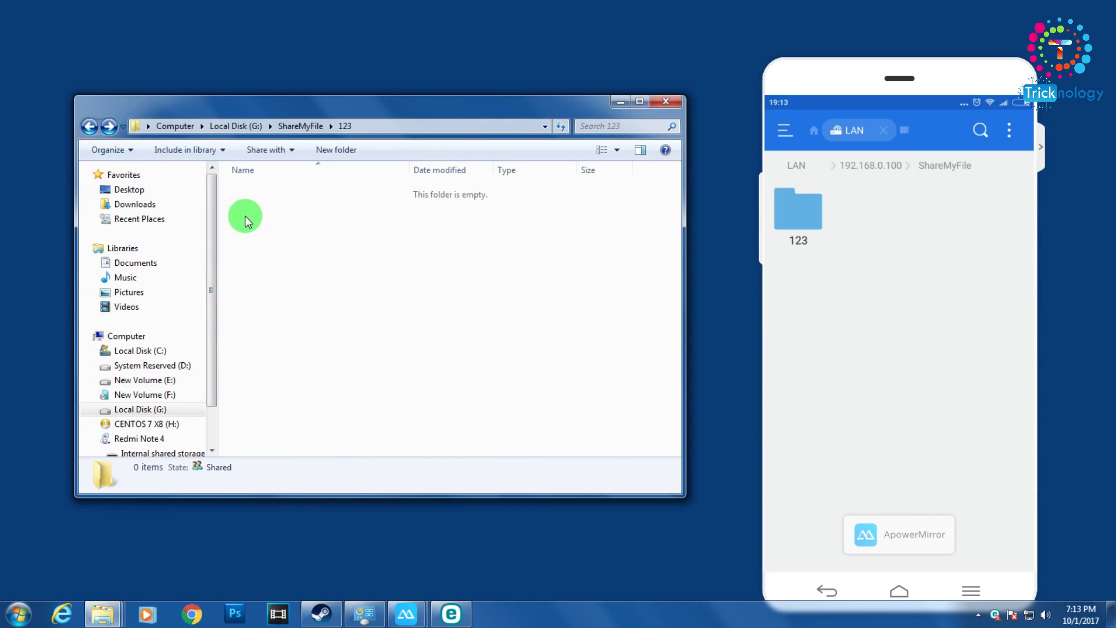
- Refresh folder 123, go back to ShareMyFile, and dismiss the location-not-available error
{"action": "right_click", "coordinate": [344, 282]}
{"action": "left_click", "coordinate": [369, 308]}
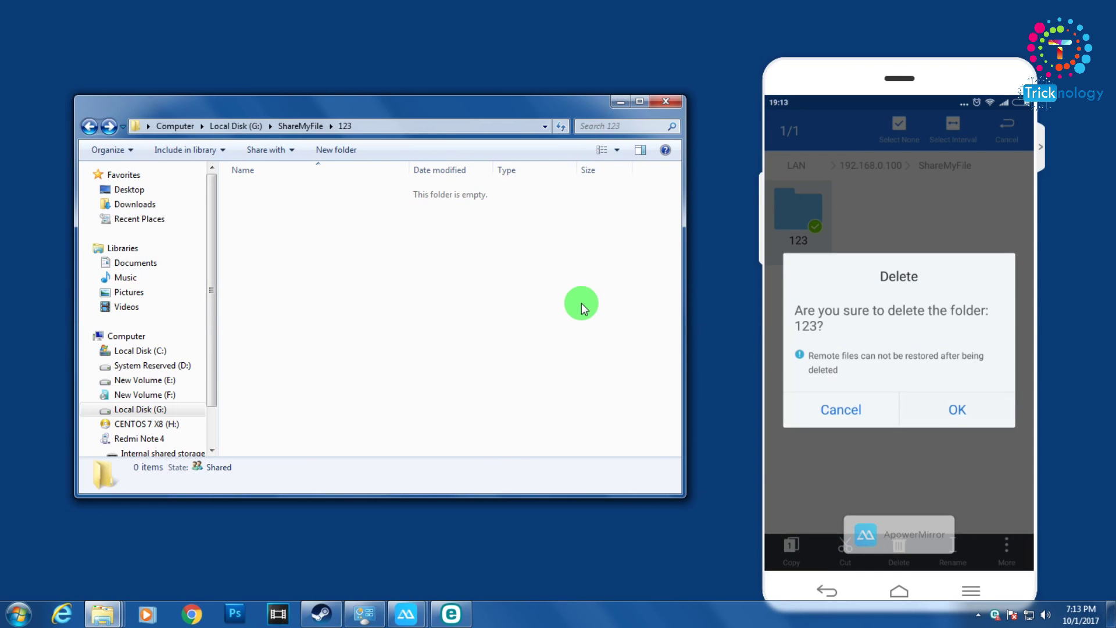
{"action": "left_click", "coordinate": [90, 126]}
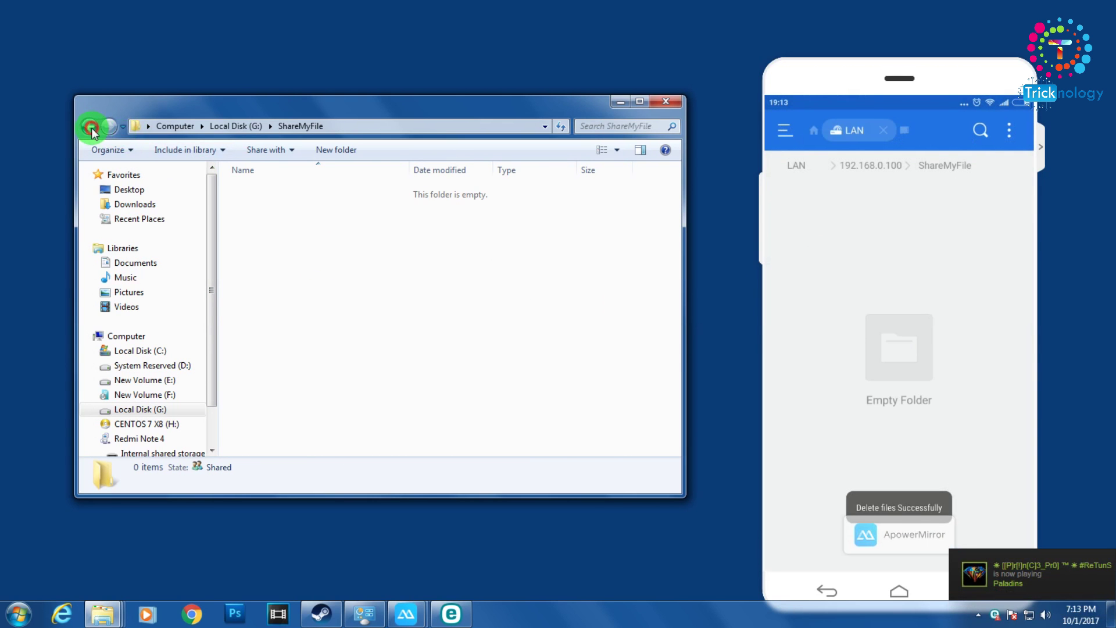
{"action": "left_click", "coordinate": [714, 317]}
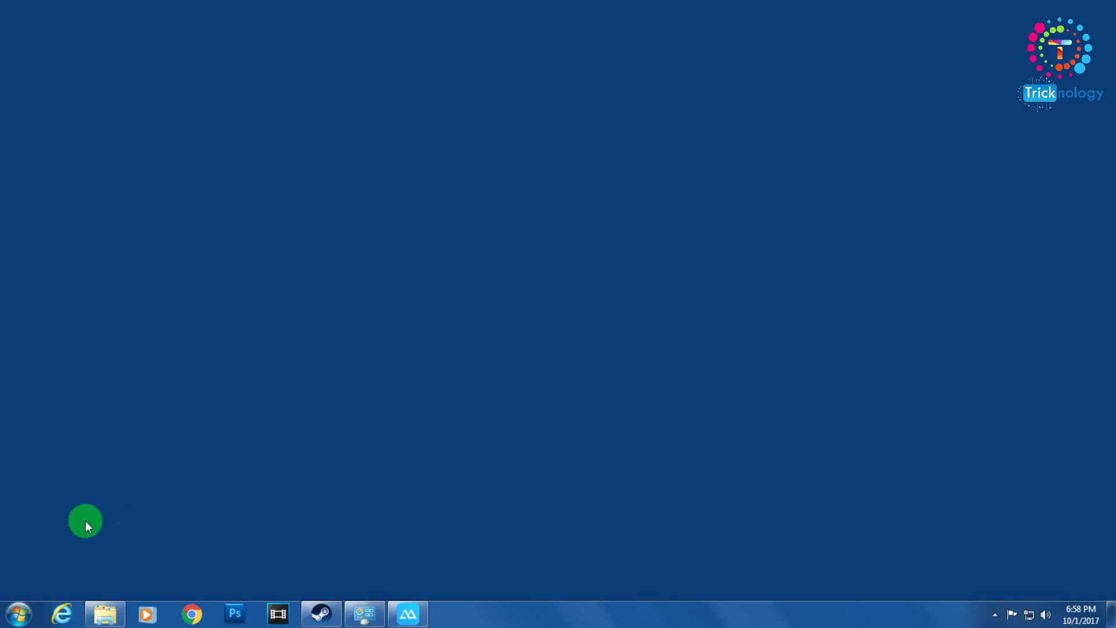
{"action": "left_click", "coordinate": [3, 612]}
- Open Local Disk (G:) from the Computer window
{"action": "left_click", "coordinate": [225, 409]}
{"action": "left_click", "coordinate": [375, 251]}
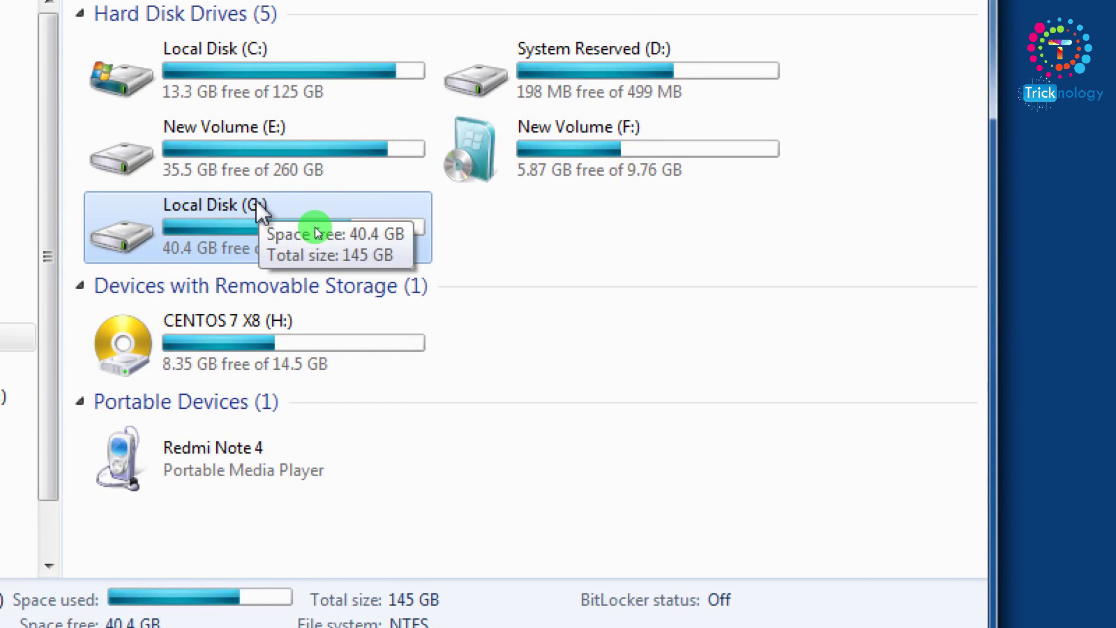
{"action": "double_click", "coordinate": [255, 203]}
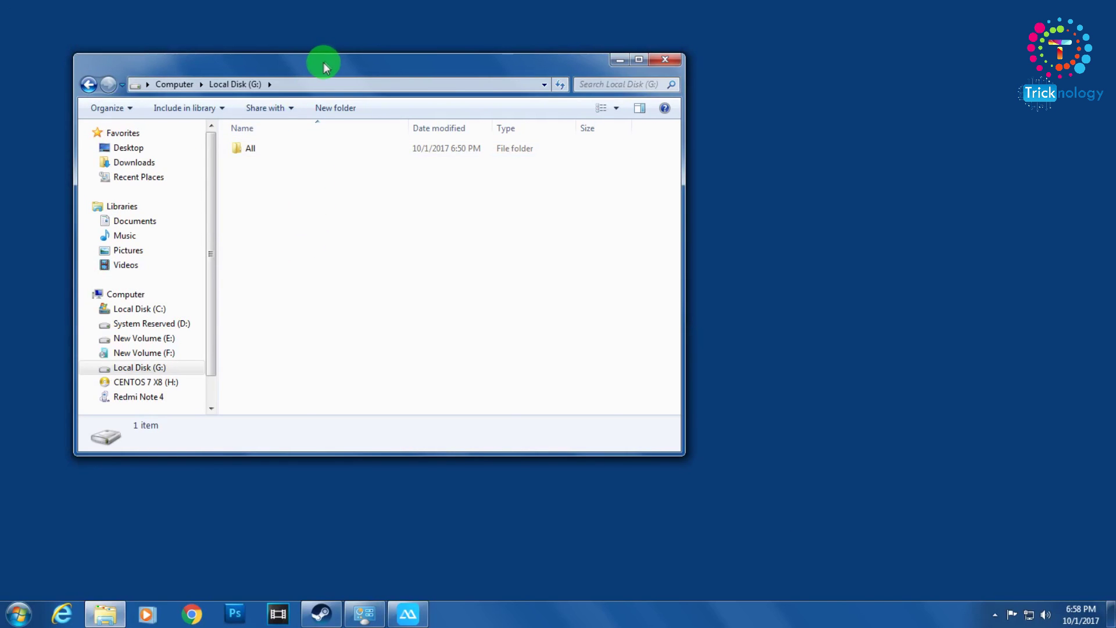
{"action": "left_click_drag", "start_coordinate": [324, 62], "coordinate": [409, 88]}
- Create a new folder on G: named ShareMyFile
{"action": "right_click", "coordinate": [373, 203]}
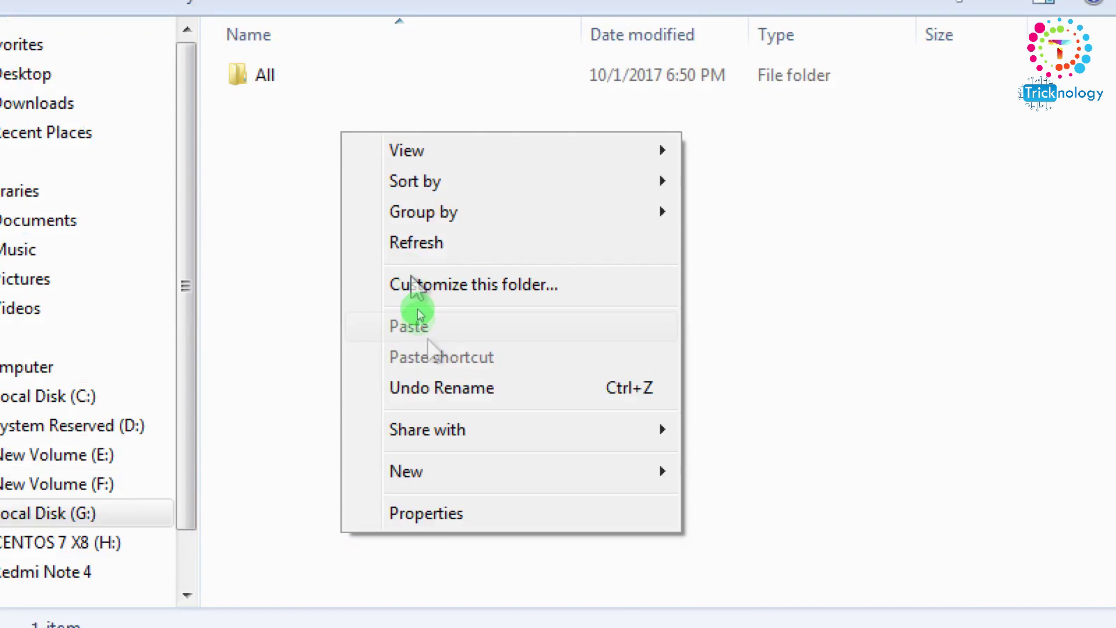
{"action": "mouse_move", "coordinate": [488, 479]}
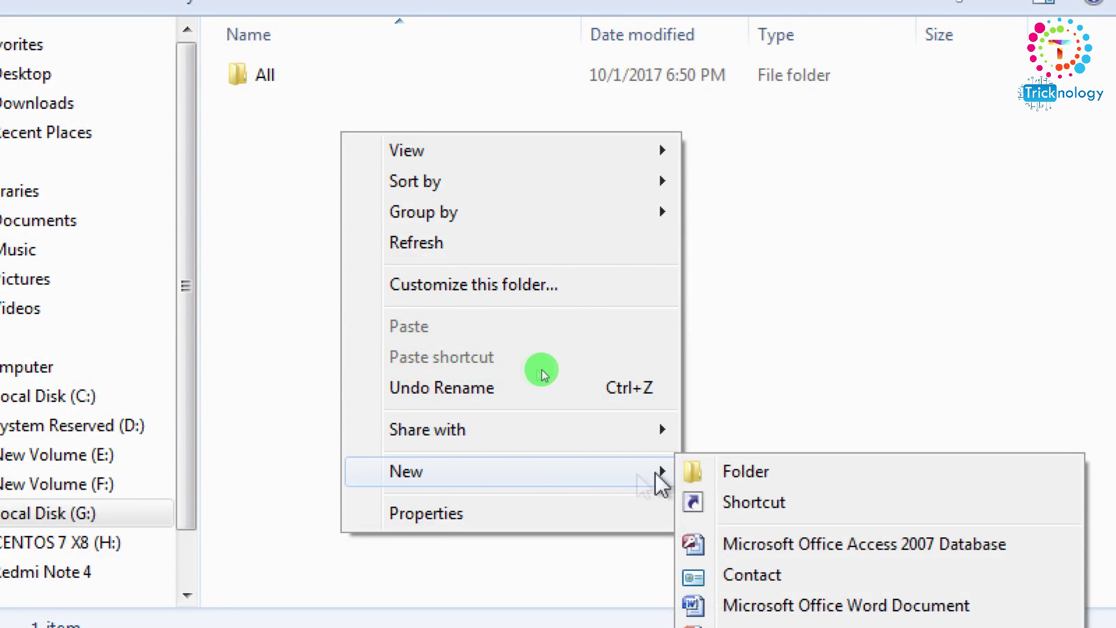
{"action": "left_click", "coordinate": [728, 470]}
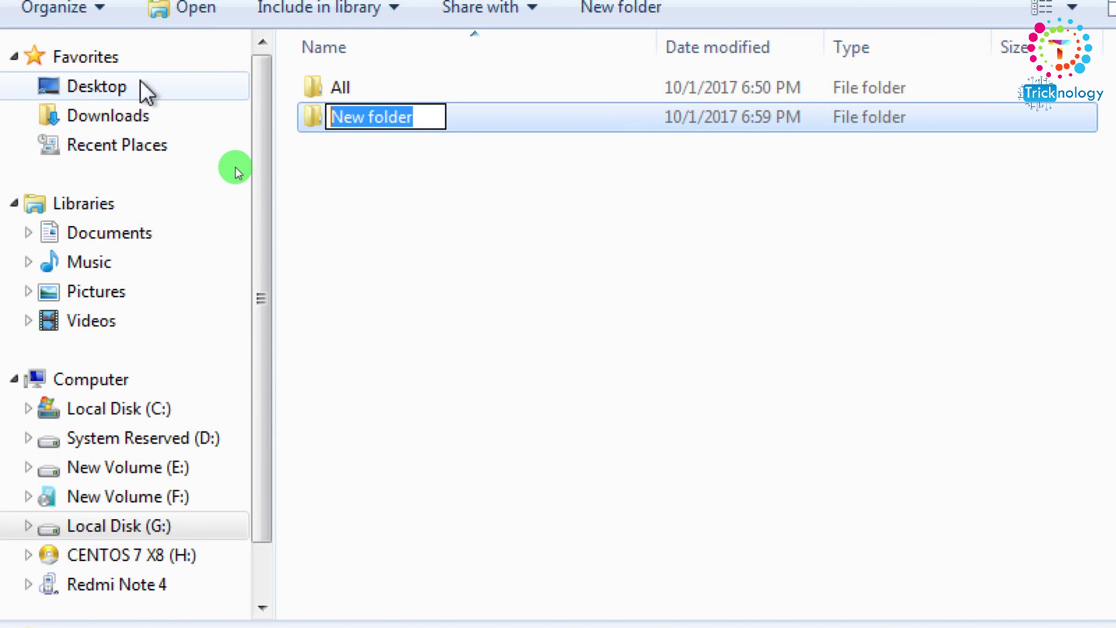
{"action": "type", "text": "ShareMyFi"}
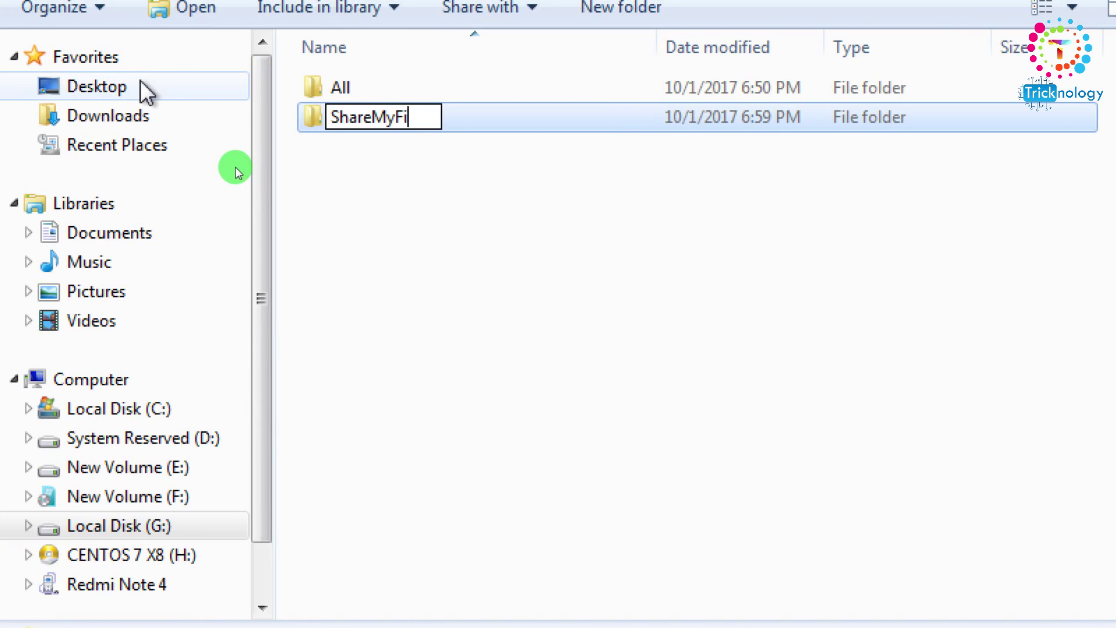
{"action": "type", "text": "le"}
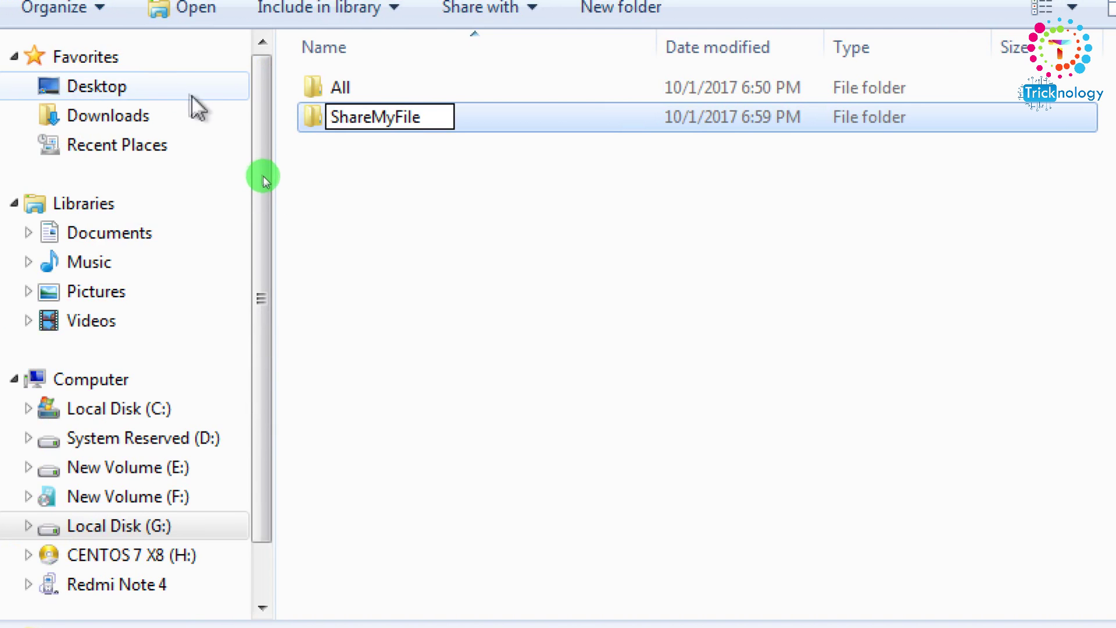
{"action": "left_click", "coordinate": [319, 190]}
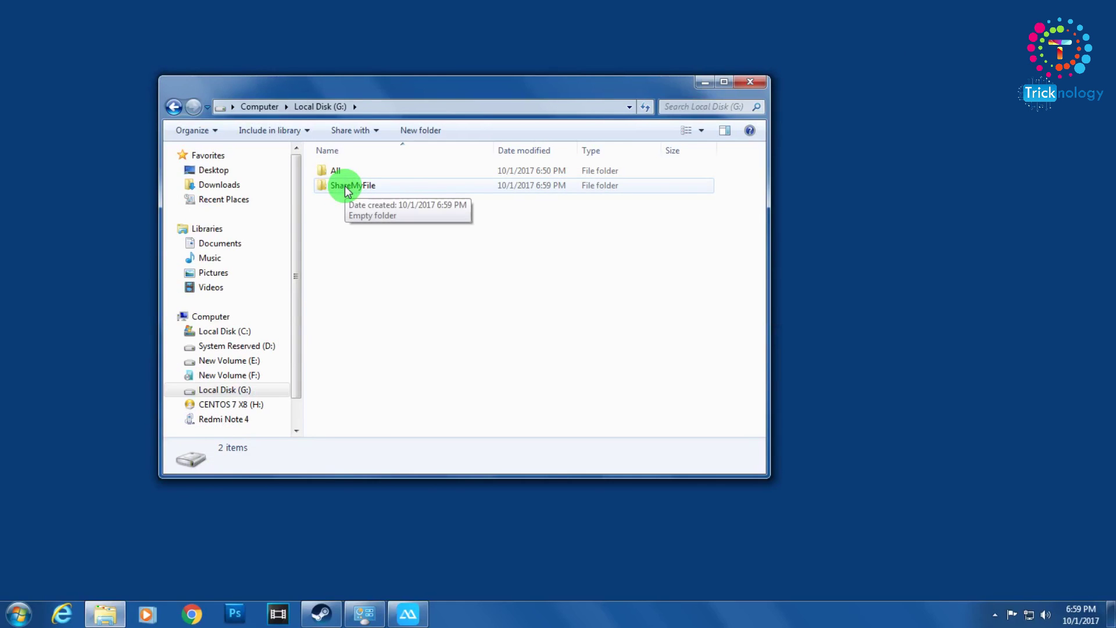
- Open ShareMyFile's Properties Sharing tab, close the Share... window, then choose Advanced Sharing
{"action": "right_click", "coordinate": [357, 119]}
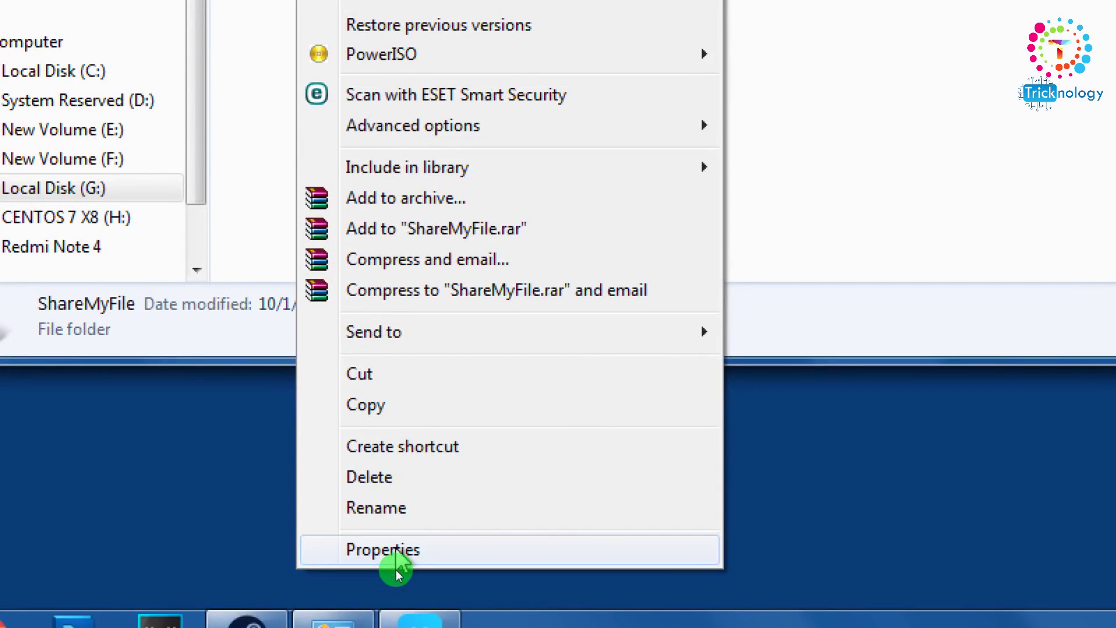
{"action": "left_click", "coordinate": [395, 561]}
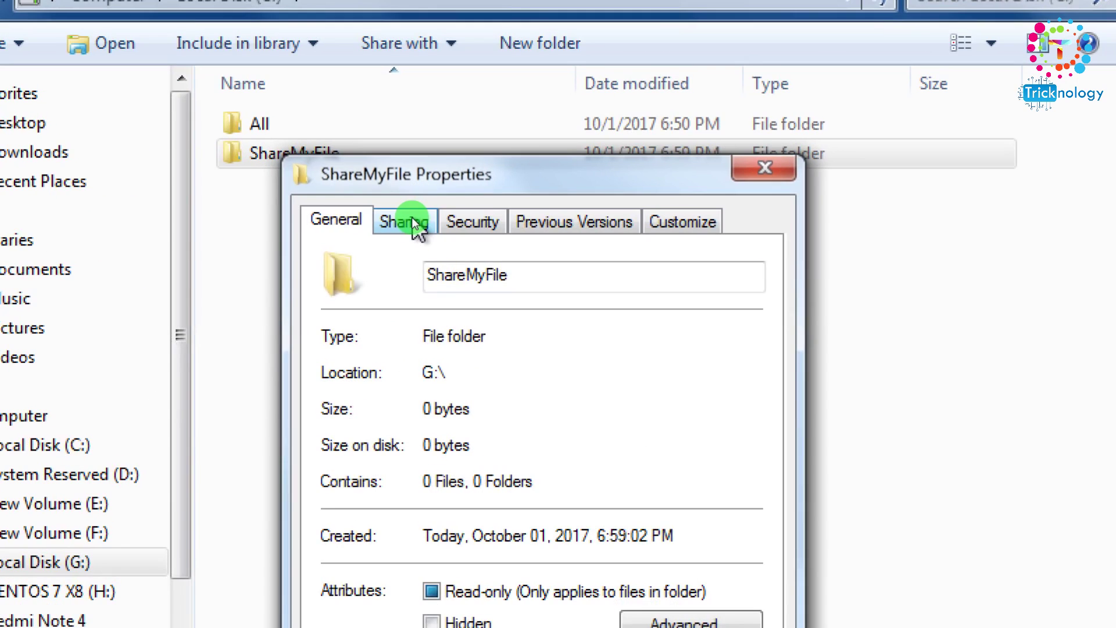
{"action": "left_click", "coordinate": [410, 222]}
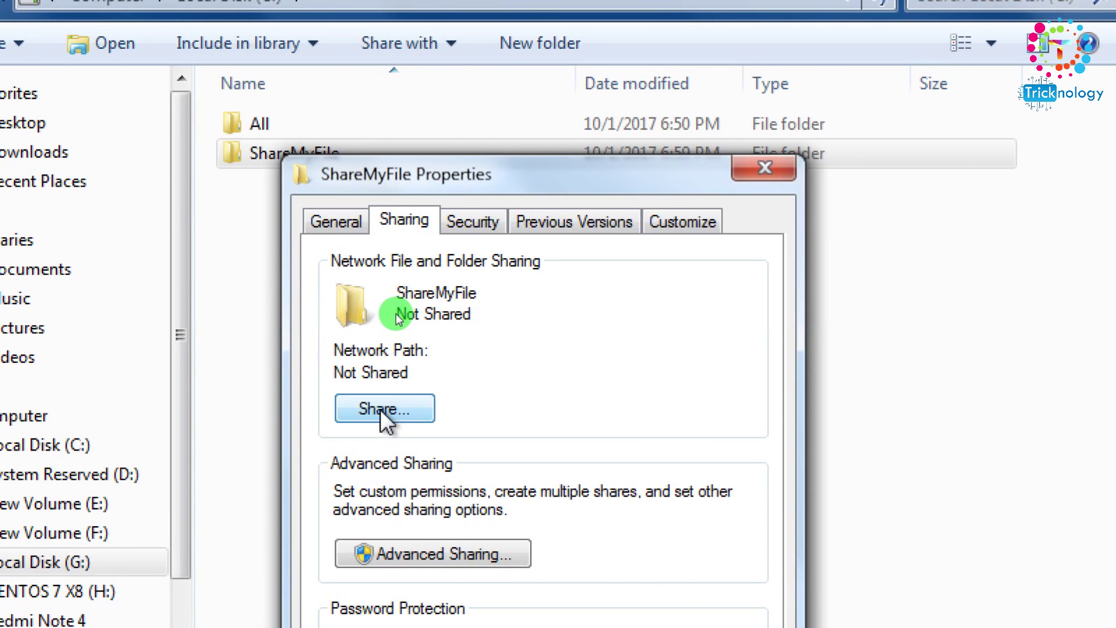
{"action": "left_click", "coordinate": [380, 409]}
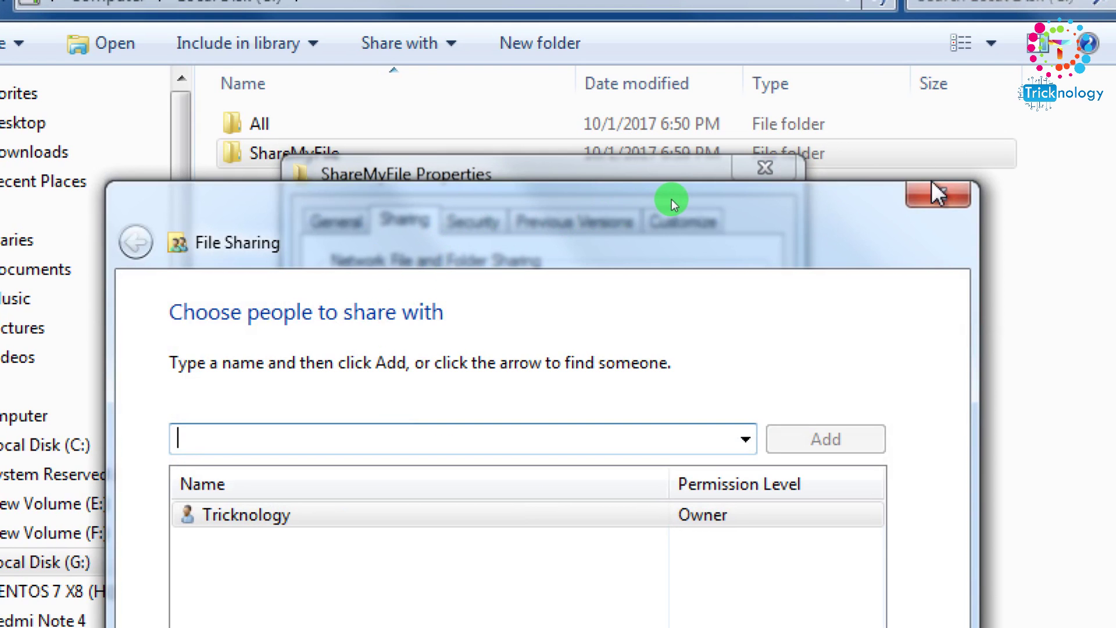
{"action": "left_click", "coordinate": [936, 191]}
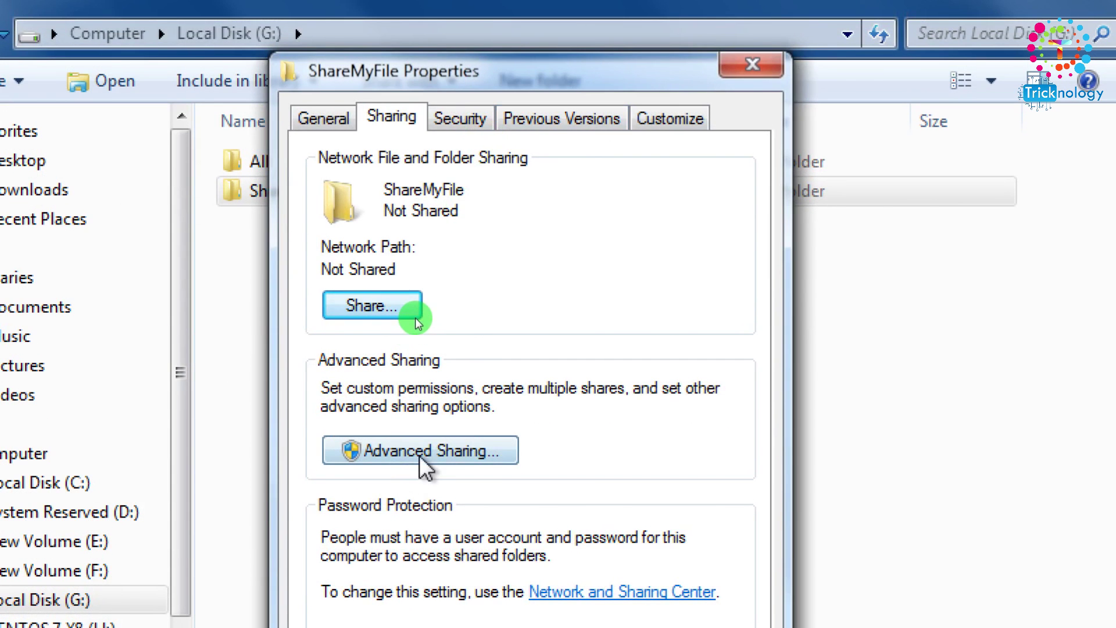
{"action": "left_click", "coordinate": [420, 456]}
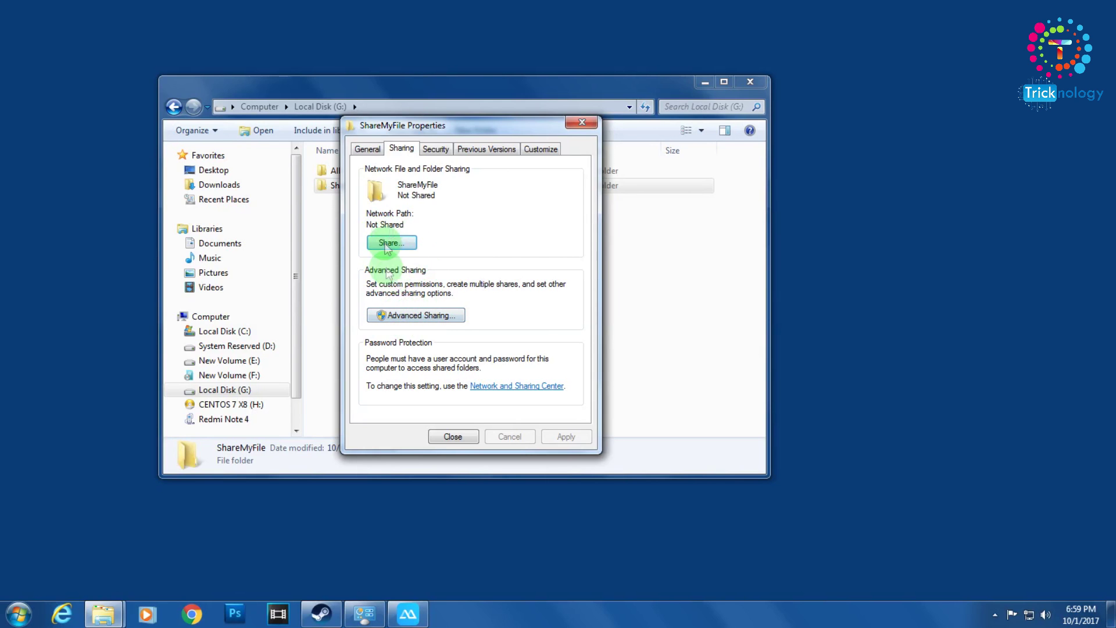
- Open the administrator's User Accounts page via the Start menu user picture
{"action": "left_click", "coordinate": [16, 611]}
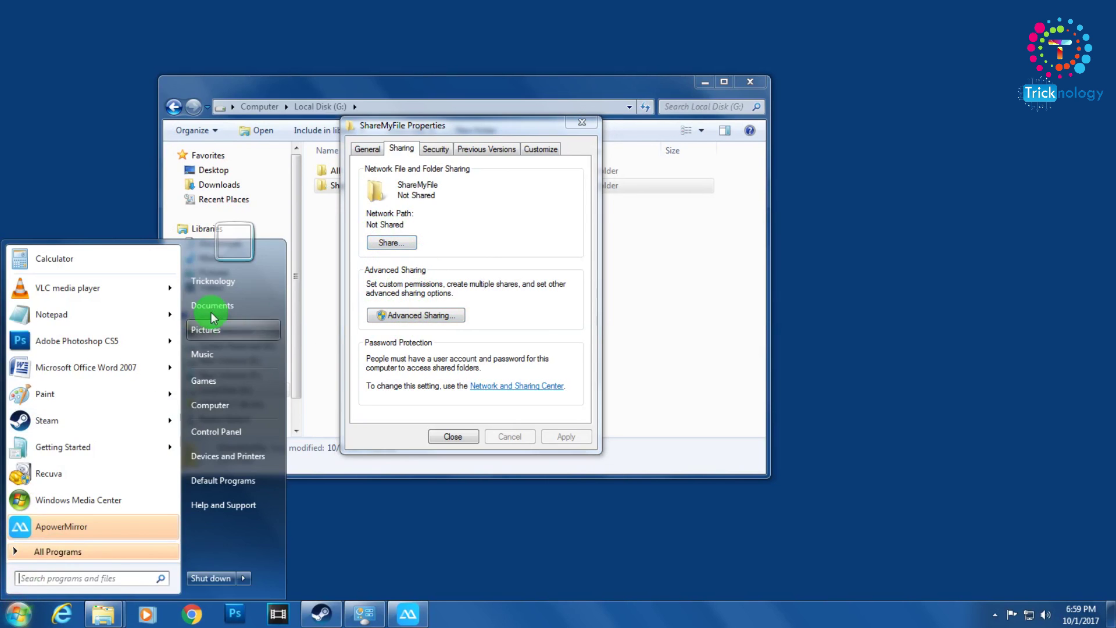
{"action": "left_click", "coordinate": [375, 536]}
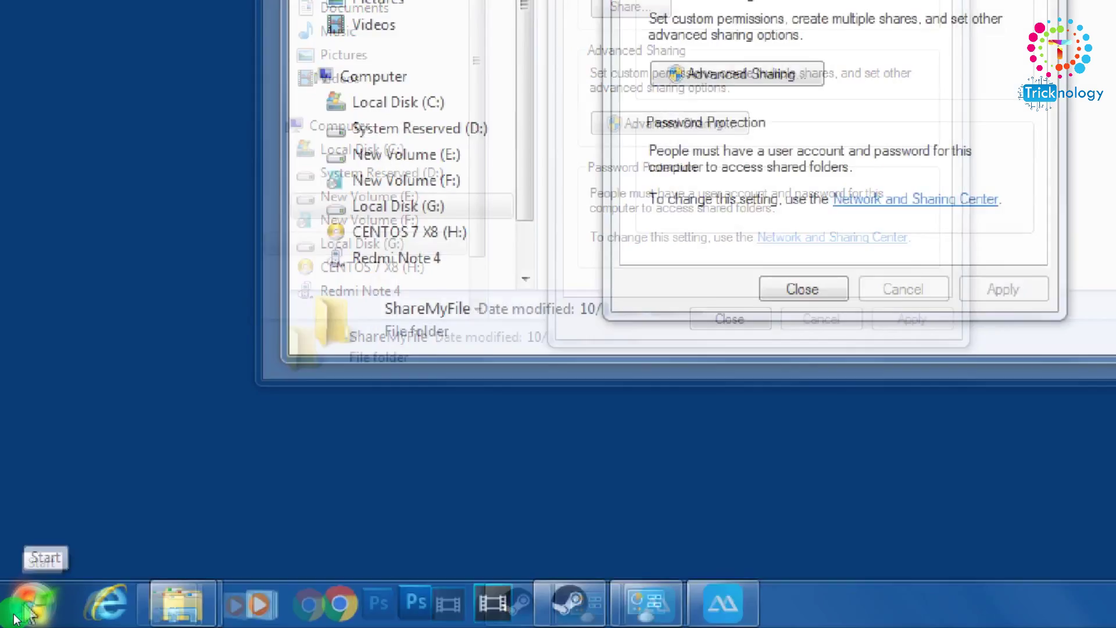
{"action": "left_click", "coordinate": [14, 618]}
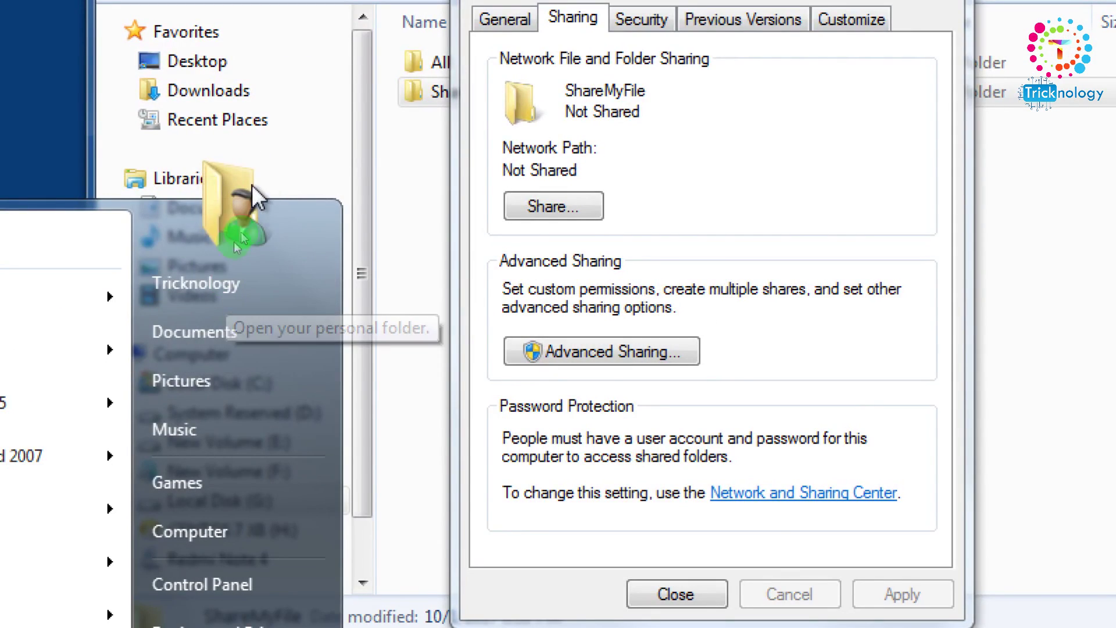
{"action": "left_click", "coordinate": [236, 208]}
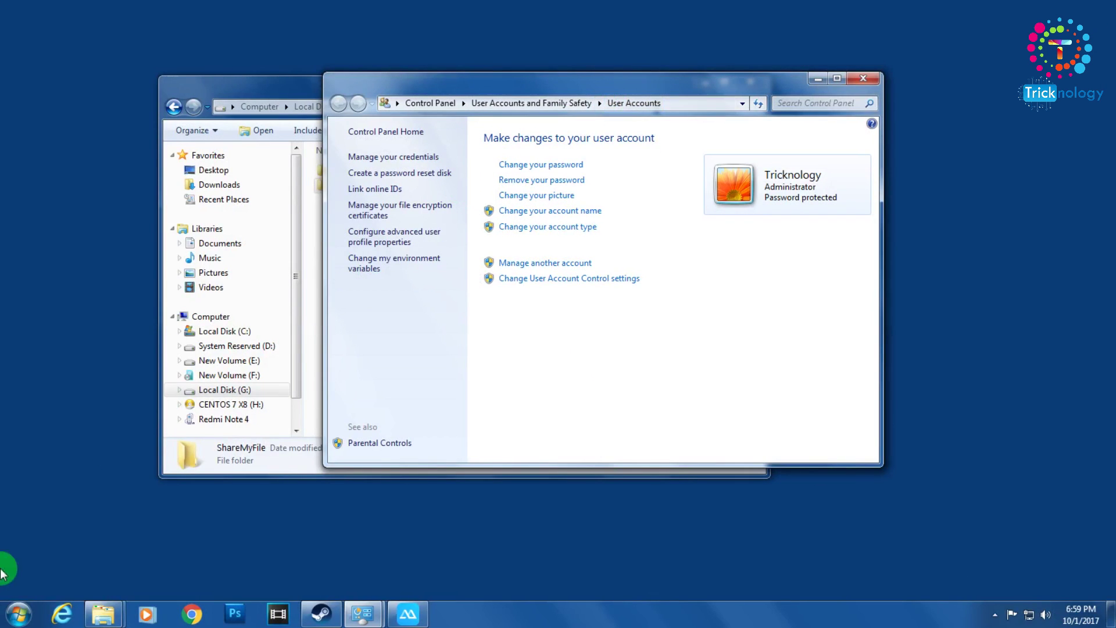
{"action": "left_click", "coordinate": [11, 615]}
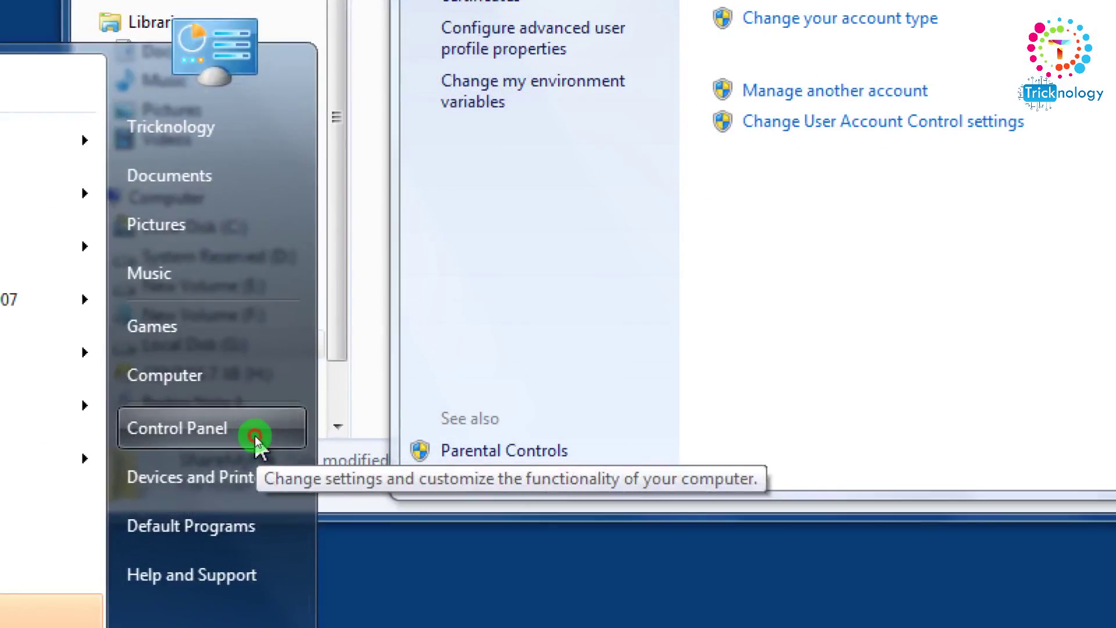
- Go to Control Panel's User Accounts and open Manage another account
{"action": "left_click", "coordinate": [255, 435]}
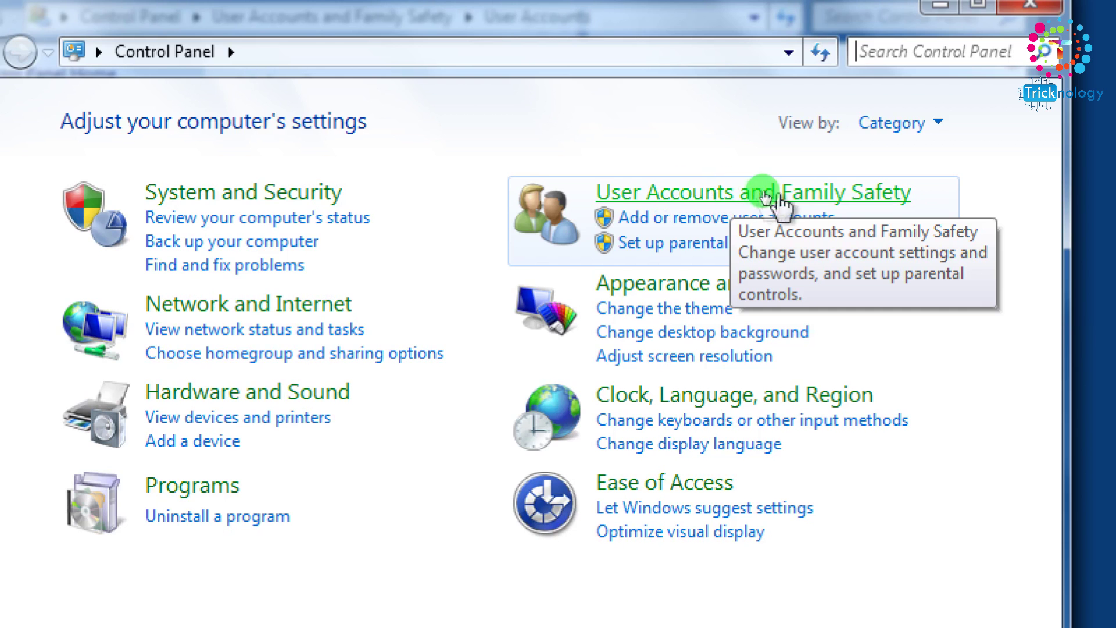
{"action": "left_click", "coordinate": [804, 192]}
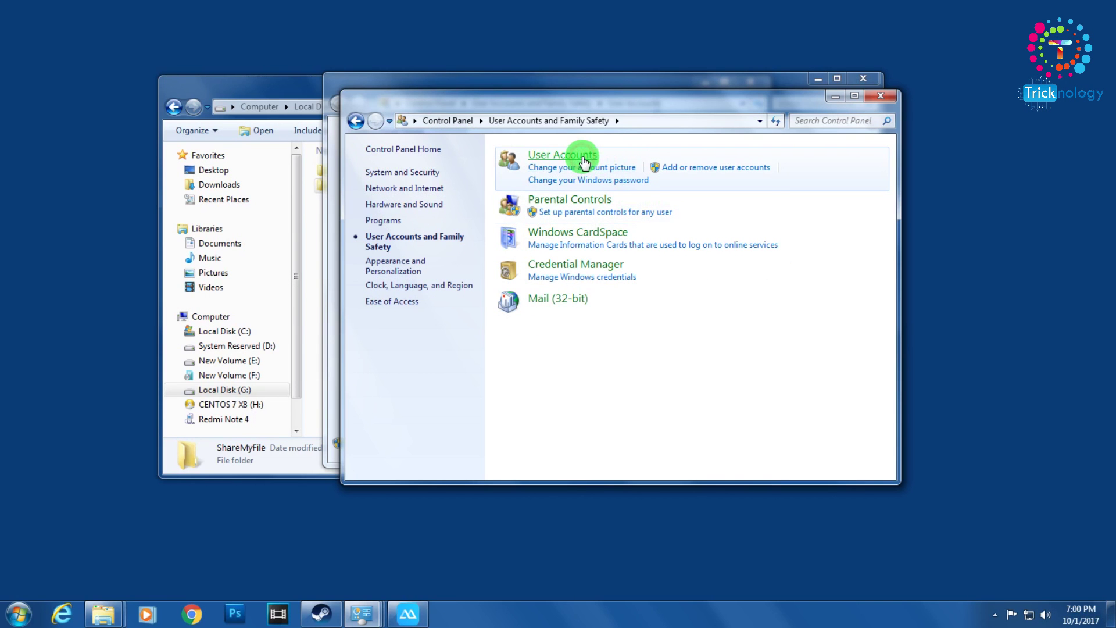
{"action": "left_click", "coordinate": [585, 162]}
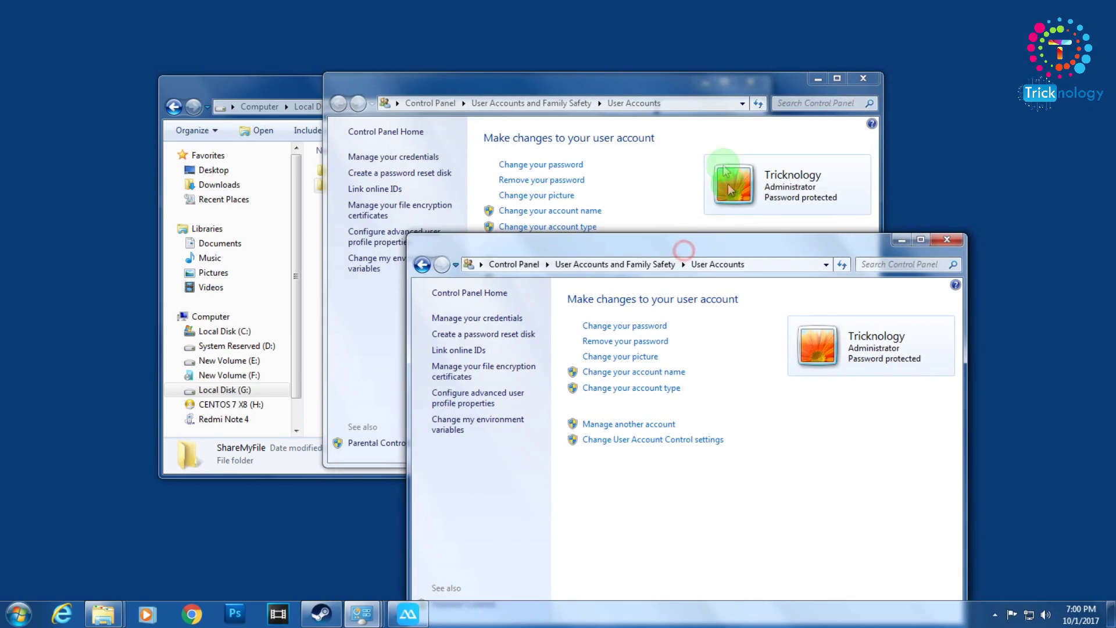
{"action": "left_click", "coordinate": [948, 241]}
{"action": "left_click", "coordinate": [532, 259]}
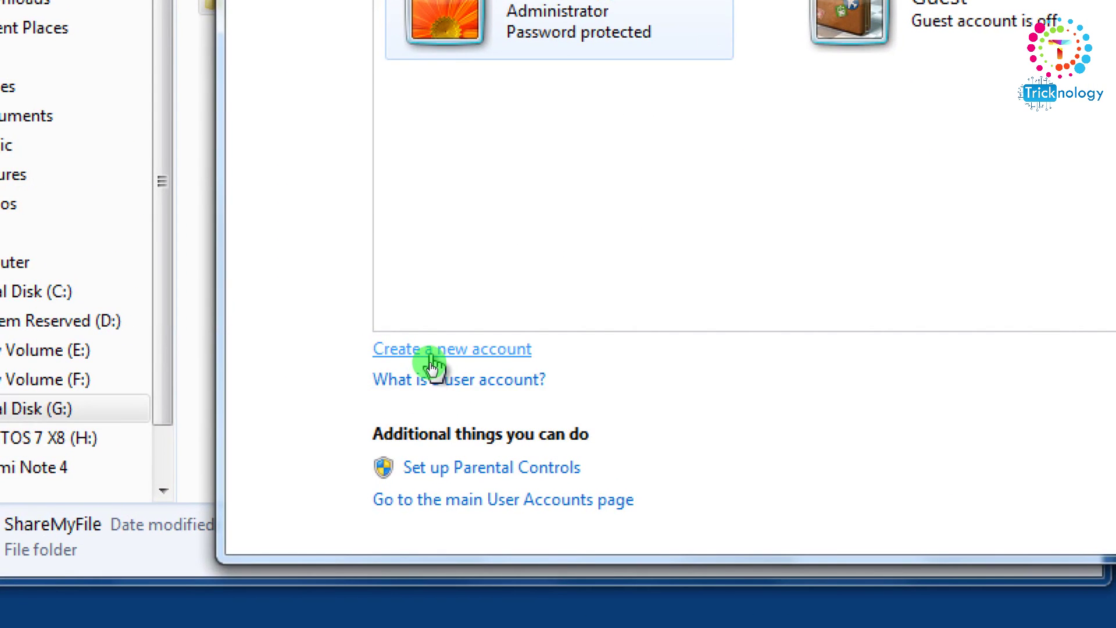
- Create a standard user account named Trick and open its settings page
{"action": "left_click", "coordinate": [430, 361]}
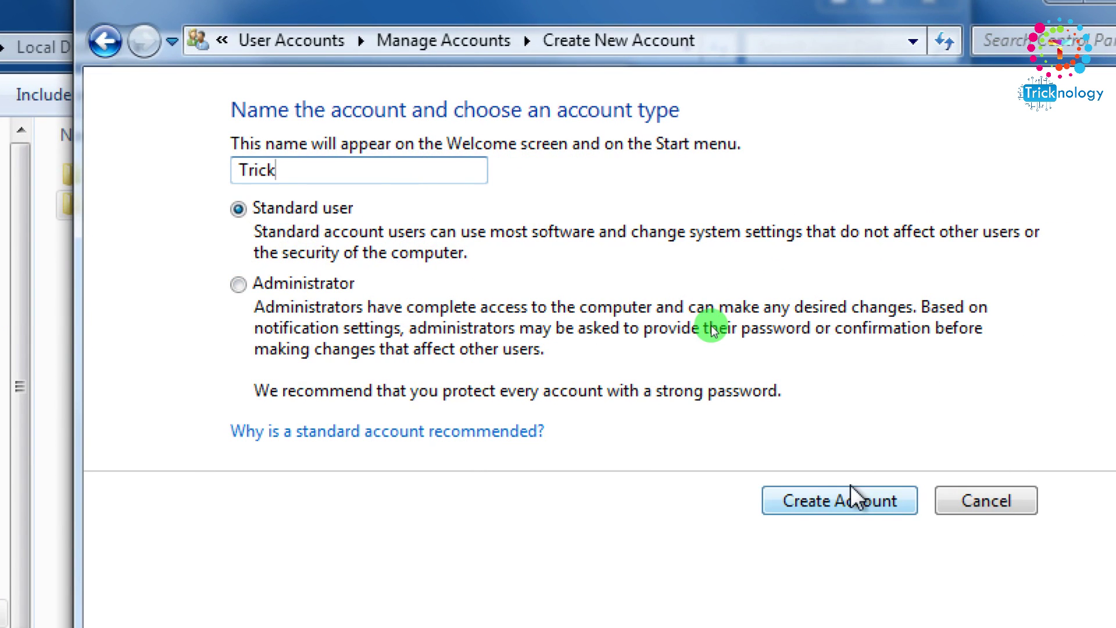
{"action": "left_click", "coordinate": [853, 497]}
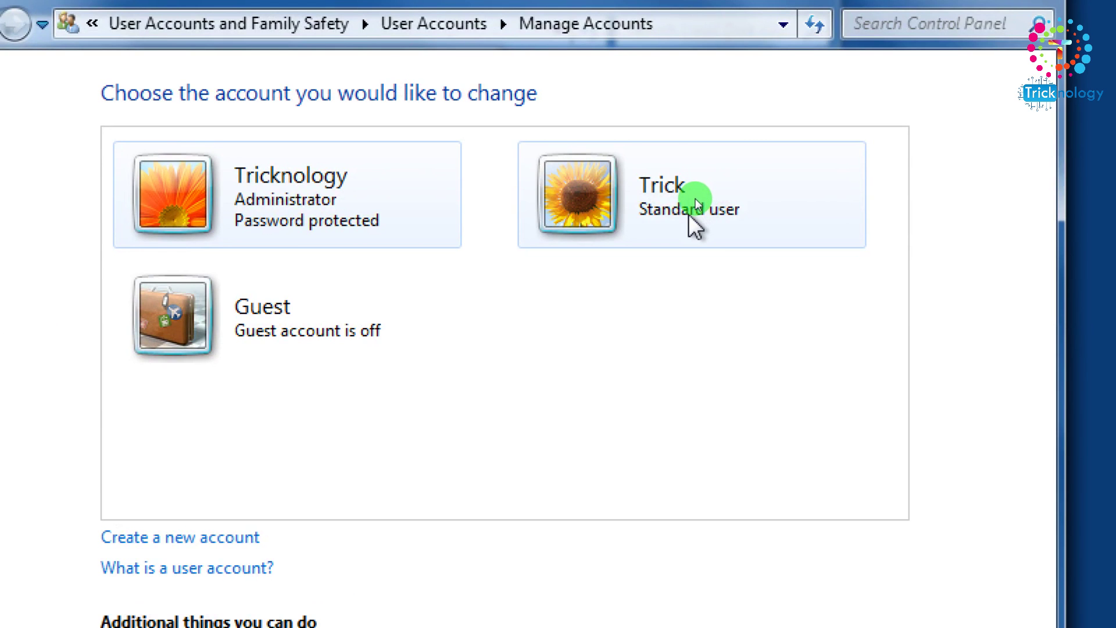
{"action": "left_click", "coordinate": [695, 200]}
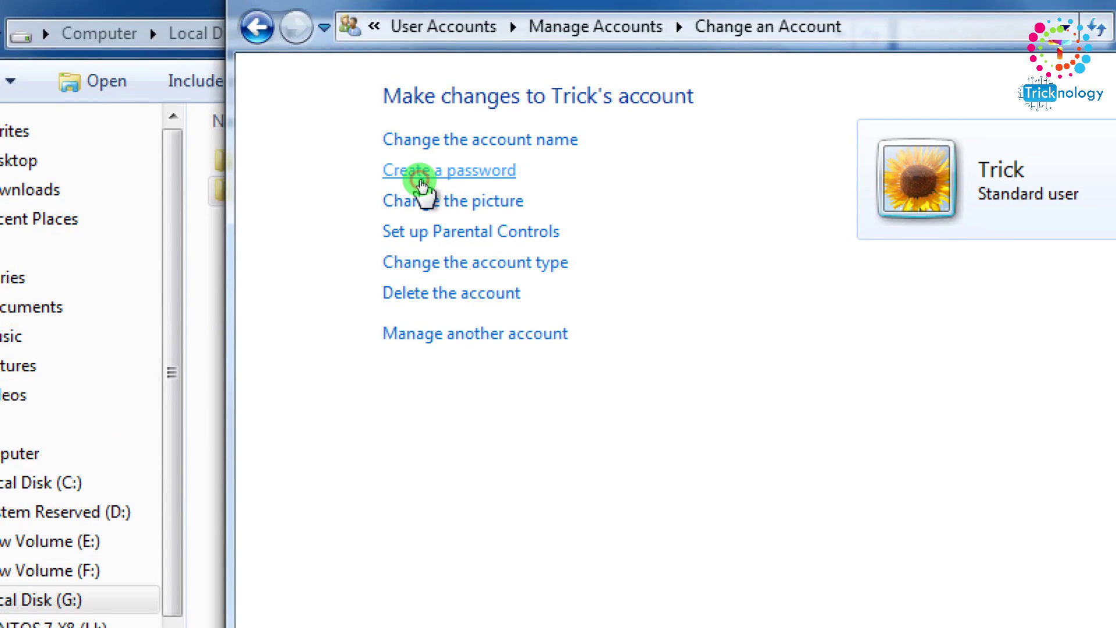
- Give the Trick account a password with confirmation and hint, then close Control Panel
{"action": "left_click", "coordinate": [420, 178]}
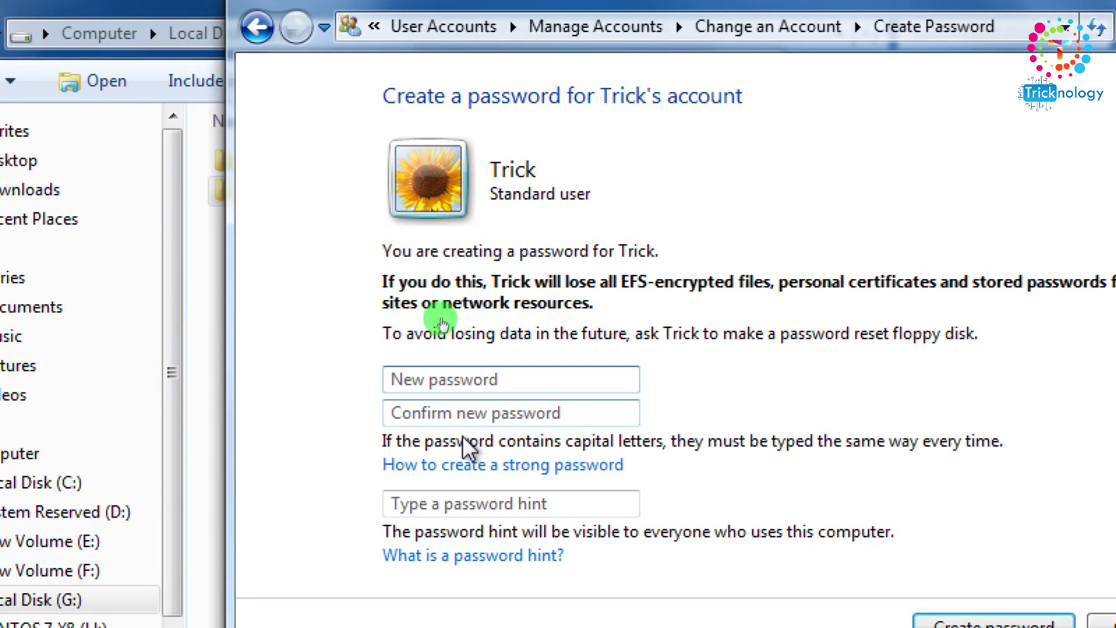
{"action": "left_click", "coordinate": [462, 380]}
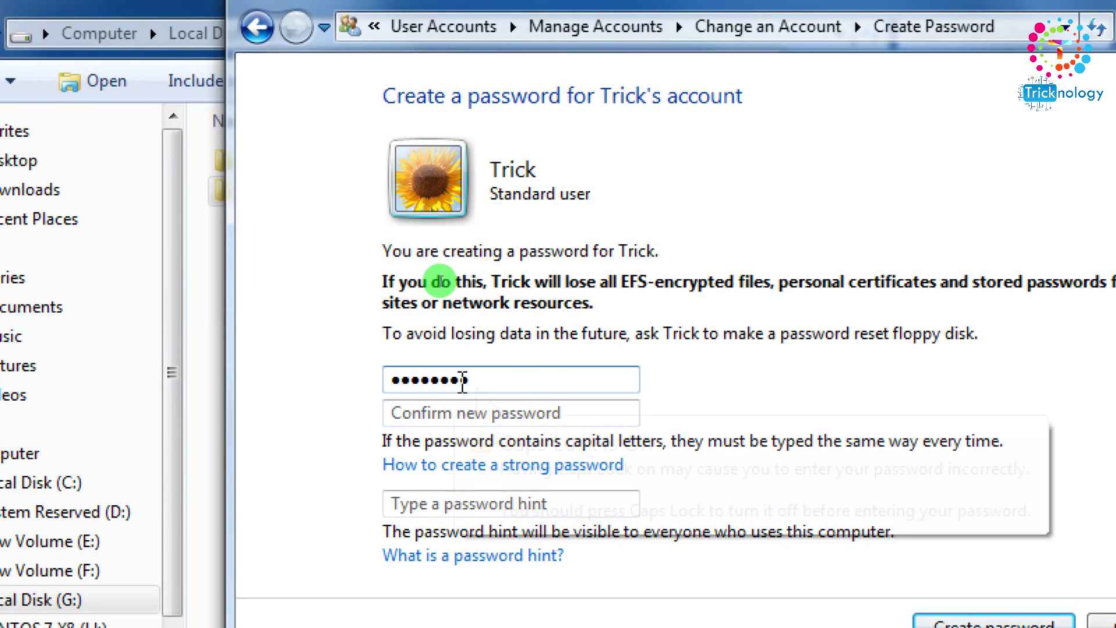
{"action": "left_click", "coordinate": [548, 413]}
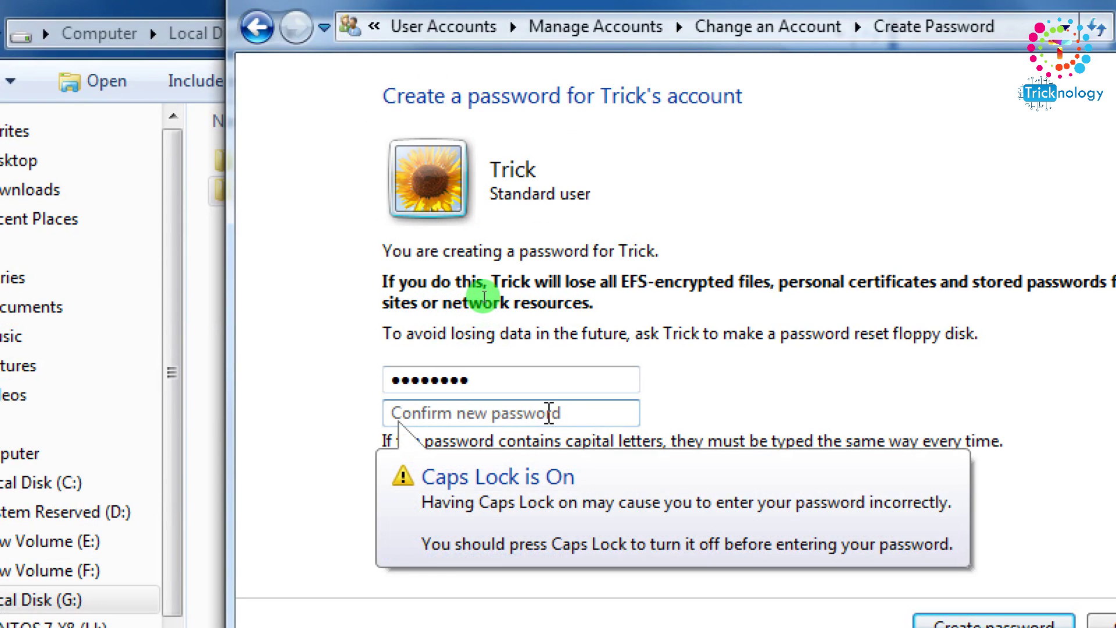
{"action": "left_click", "coordinate": [386, 380]}
{"action": "key", "text": "ctrl+a"}
{"action": "type", "text": "1234"}
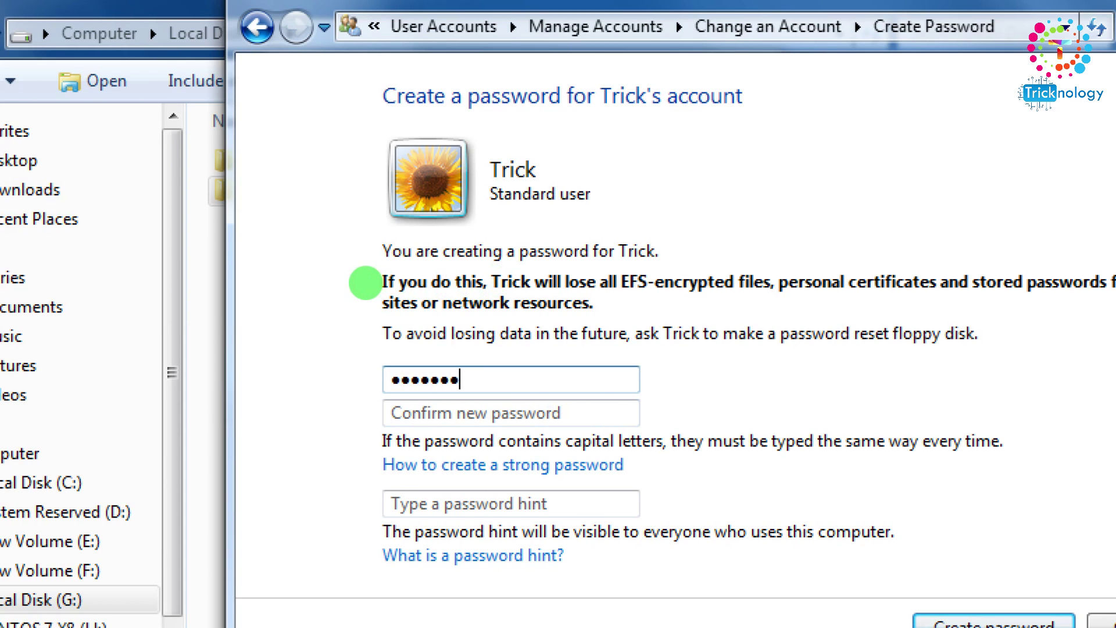
{"action": "type", "text": "1234567"}
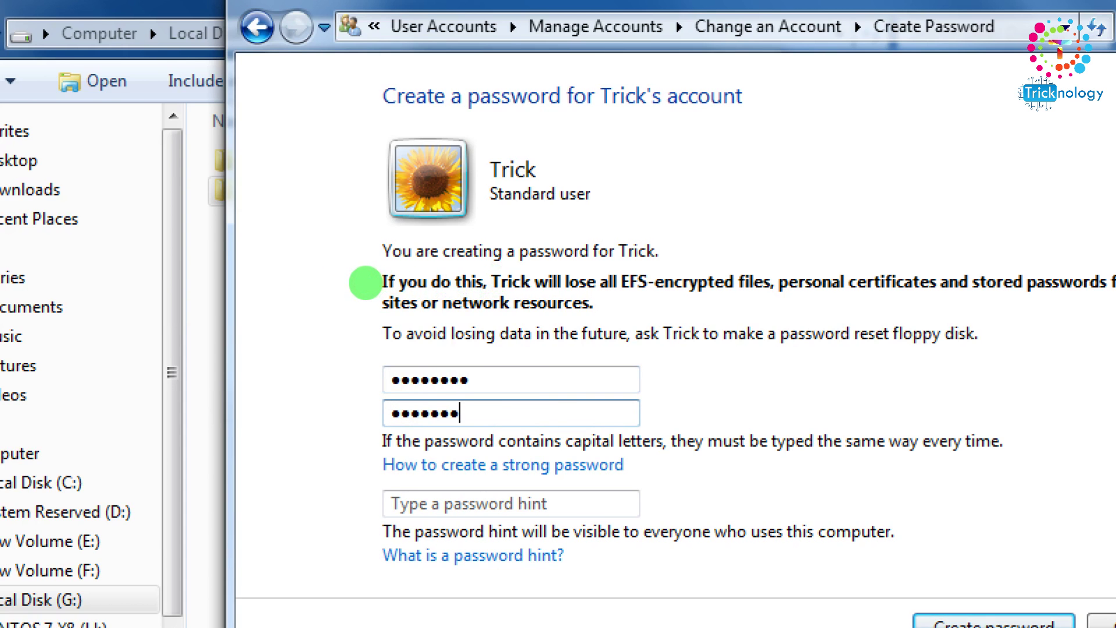
{"action": "type", "text": "8"}
{"action": "type", "text": "as"}
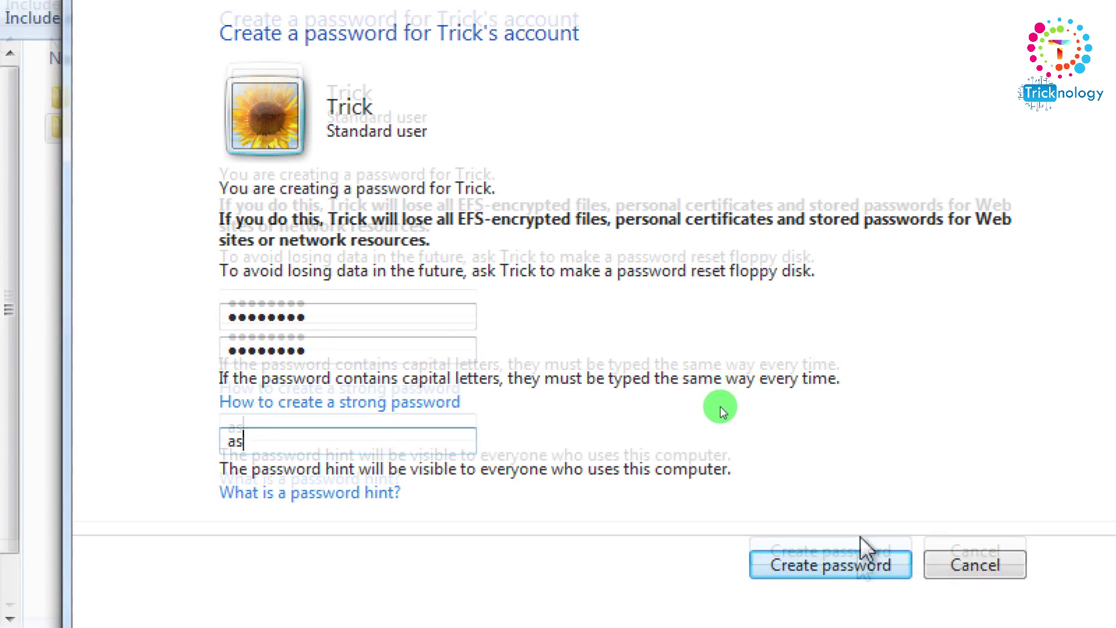
{"action": "left_click", "coordinate": [865, 561]}
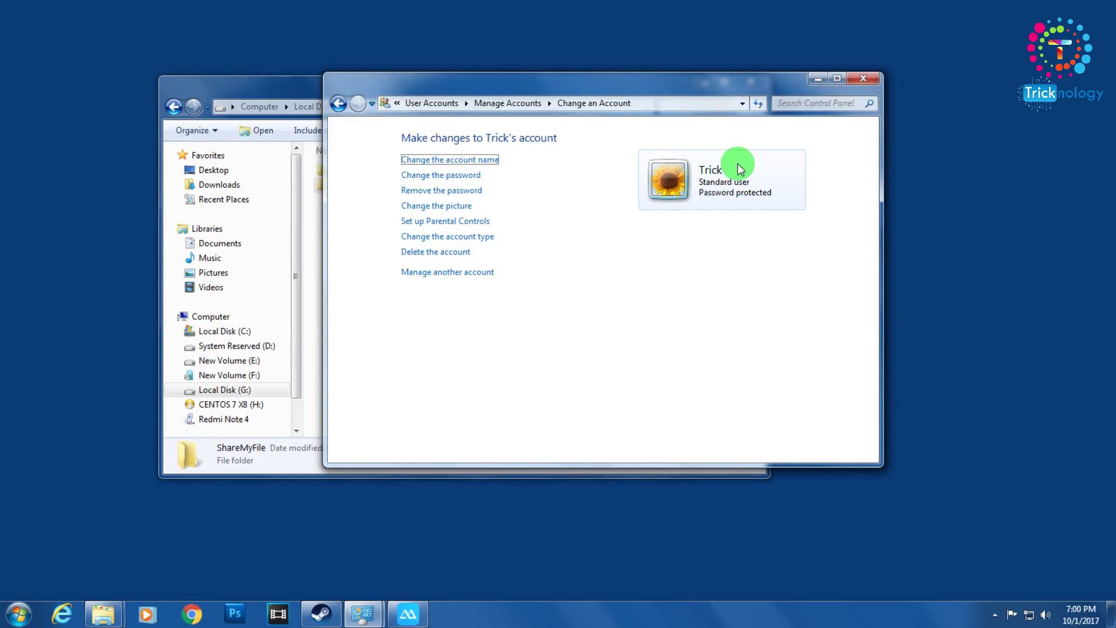
{"action": "left_click", "coordinate": [861, 79]}
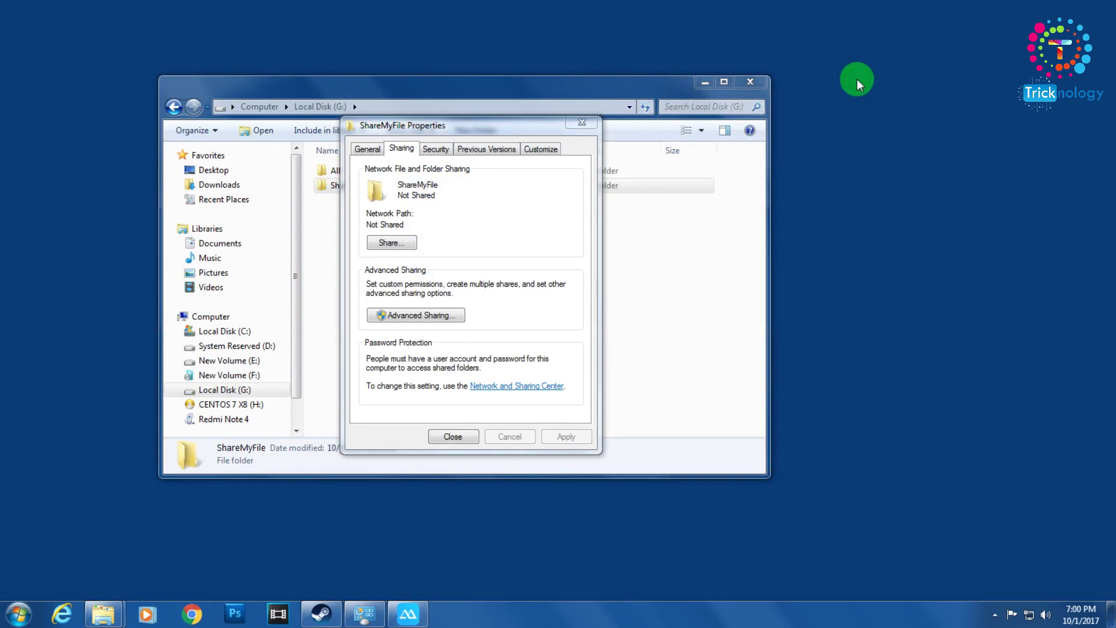
- Add Trick to ShareMyFile's sharing list with Read/Write permission and choose Share
{"action": "left_click_drag", "start_coordinate": [477, 123], "coordinate": [651, 116]}
{"action": "left_click", "coordinate": [562, 238]}
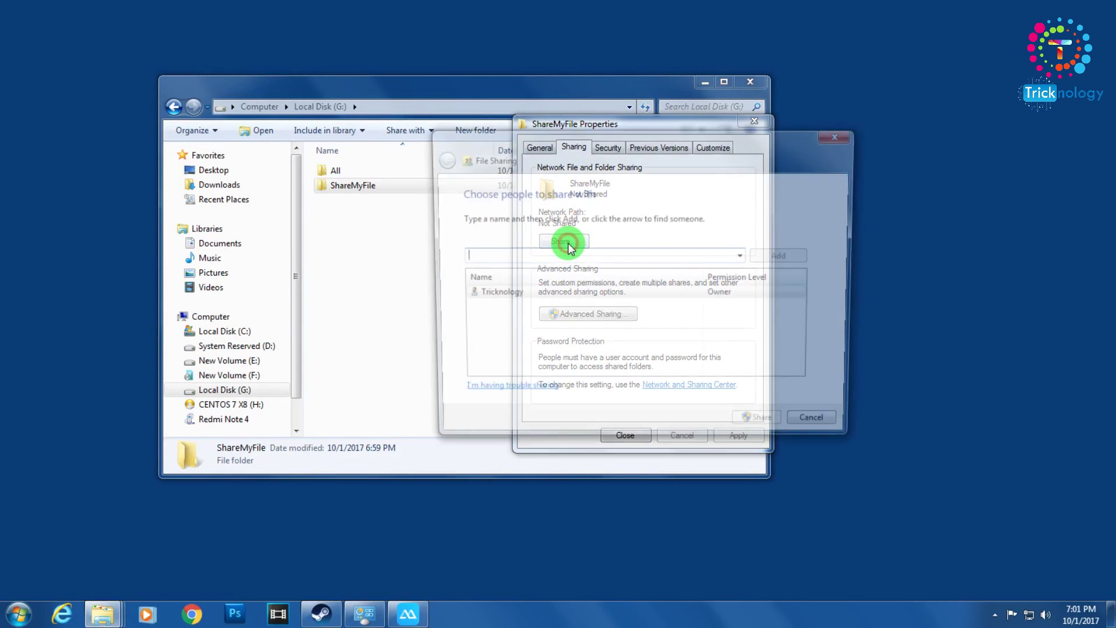
{"action": "left_click", "coordinate": [744, 257]}
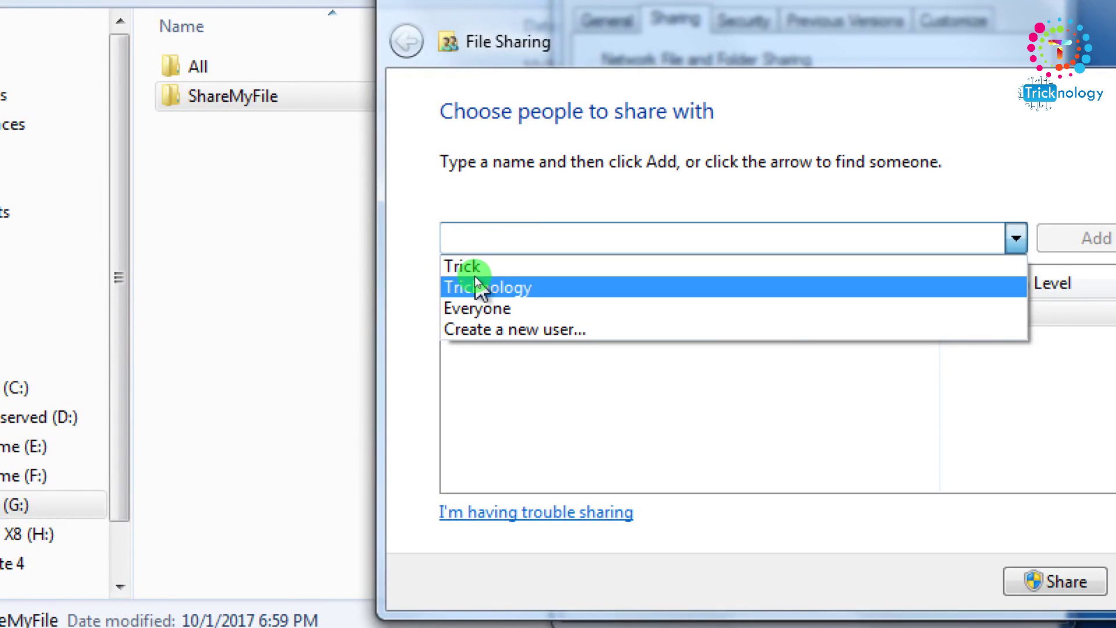
{"action": "left_click", "coordinate": [476, 269]}
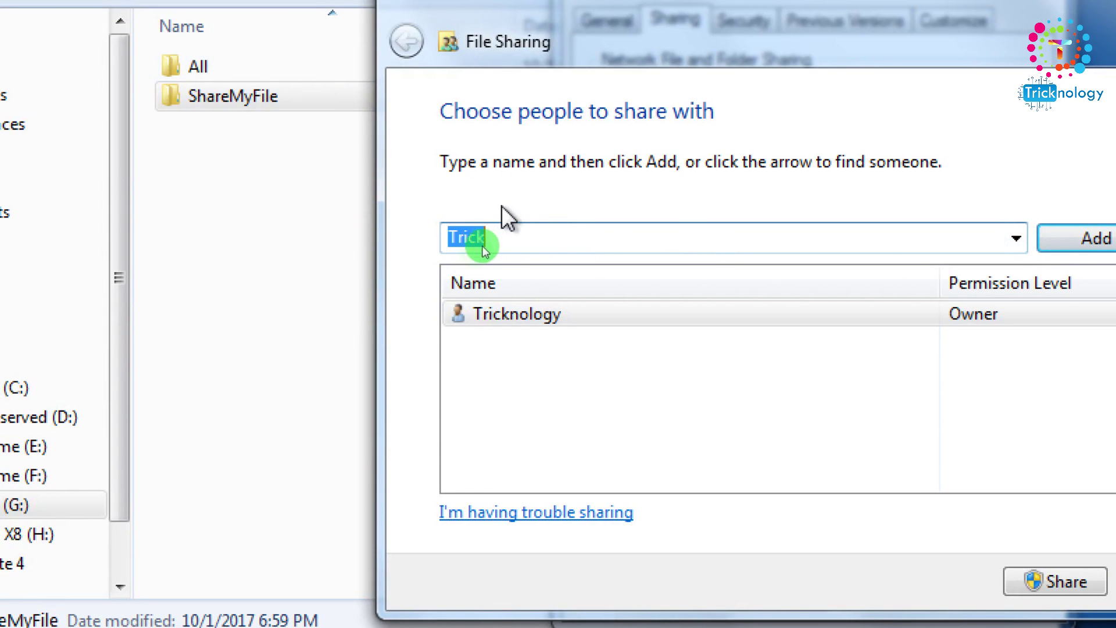
{"action": "left_click", "coordinate": [468, 251]}
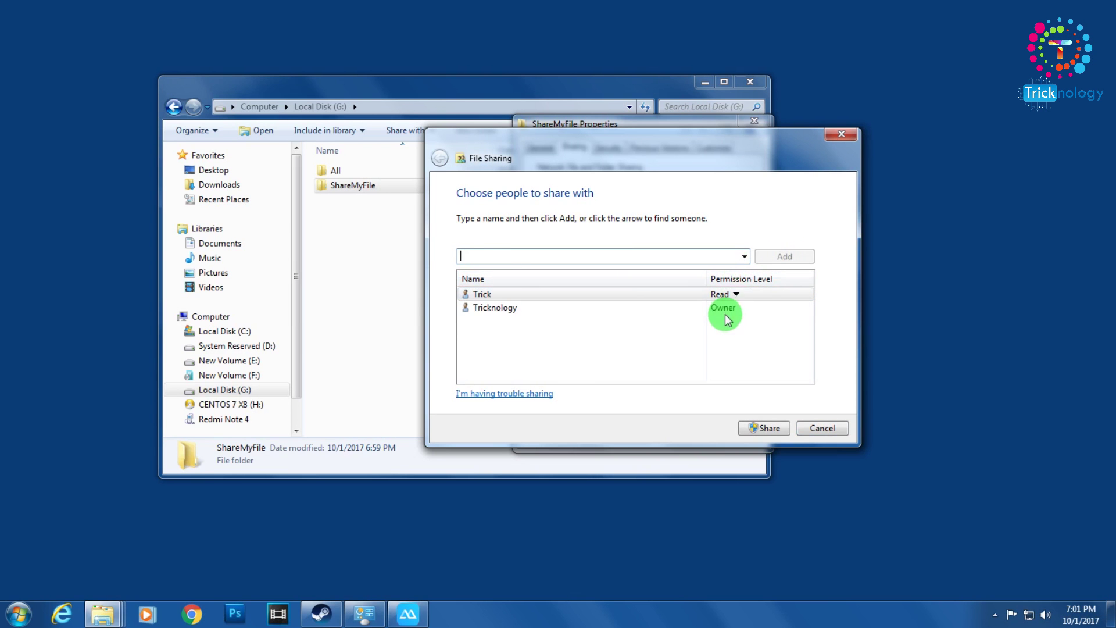
{"action": "left_click", "coordinate": [736, 294]}
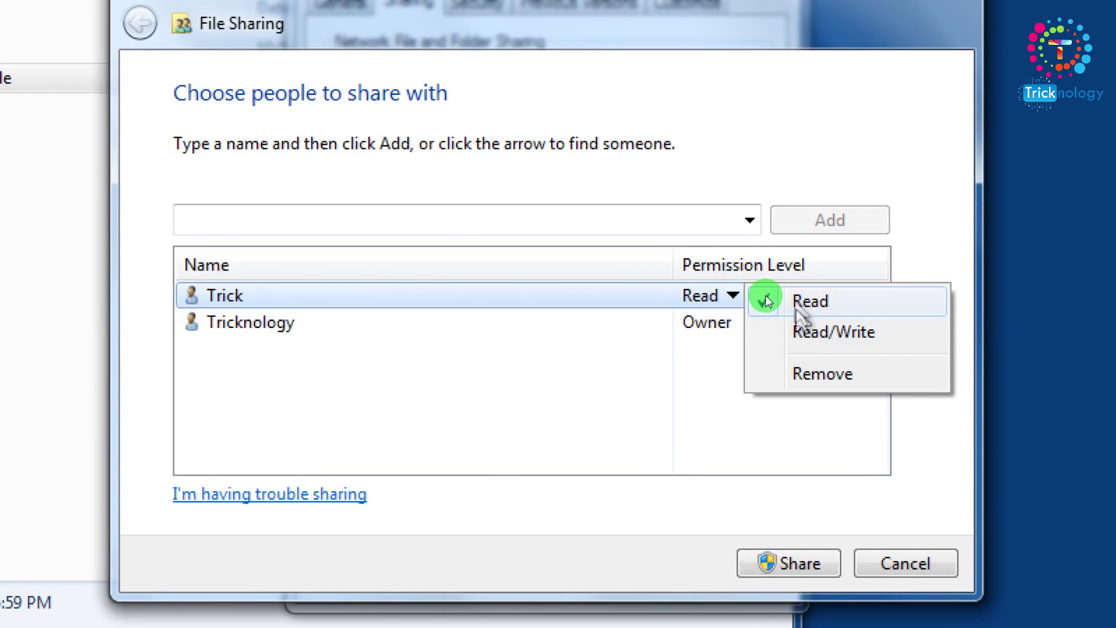
{"action": "left_click", "coordinate": [811, 335]}
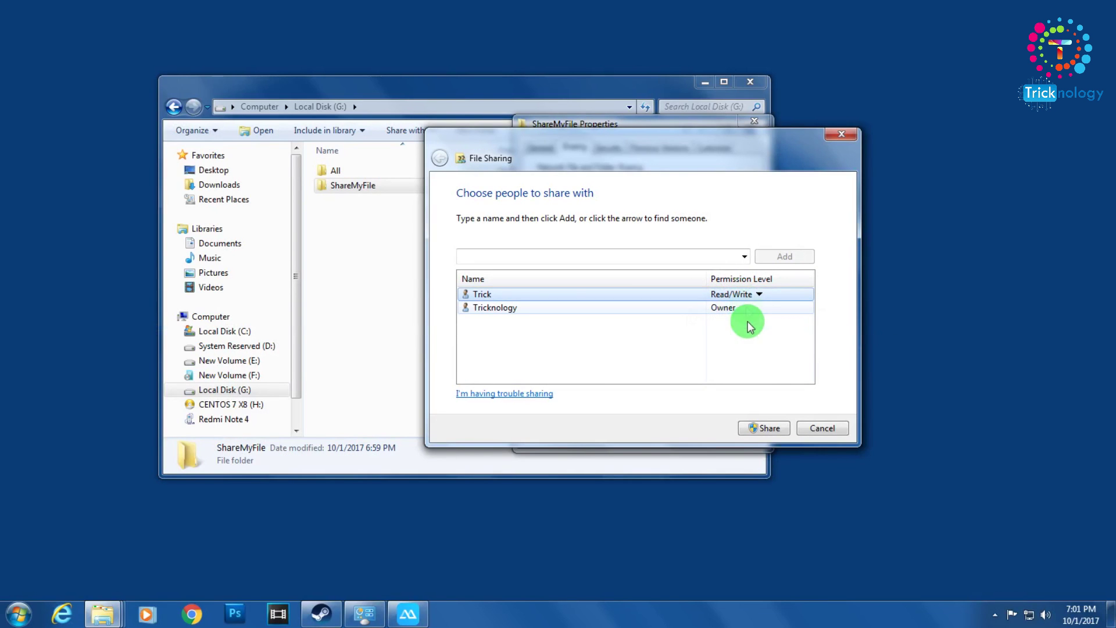
{"action": "left_click", "coordinate": [780, 431]}
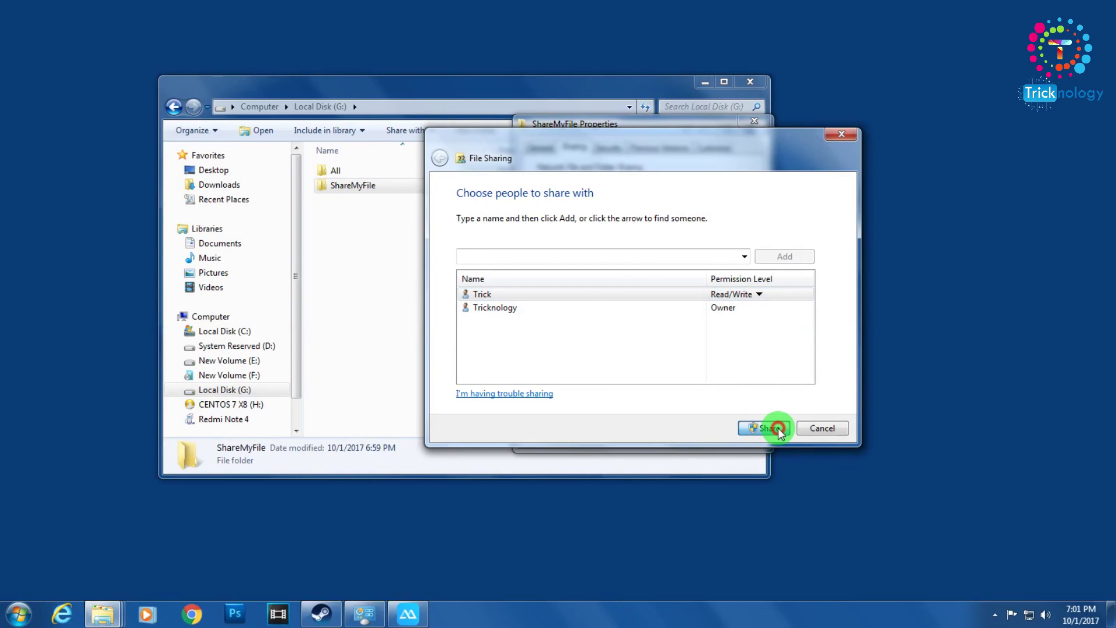
- Confirm sharing with network discovery on for all public networks, then close ShareMyFile Properties
{"action": "left_click", "coordinate": [778, 428]}
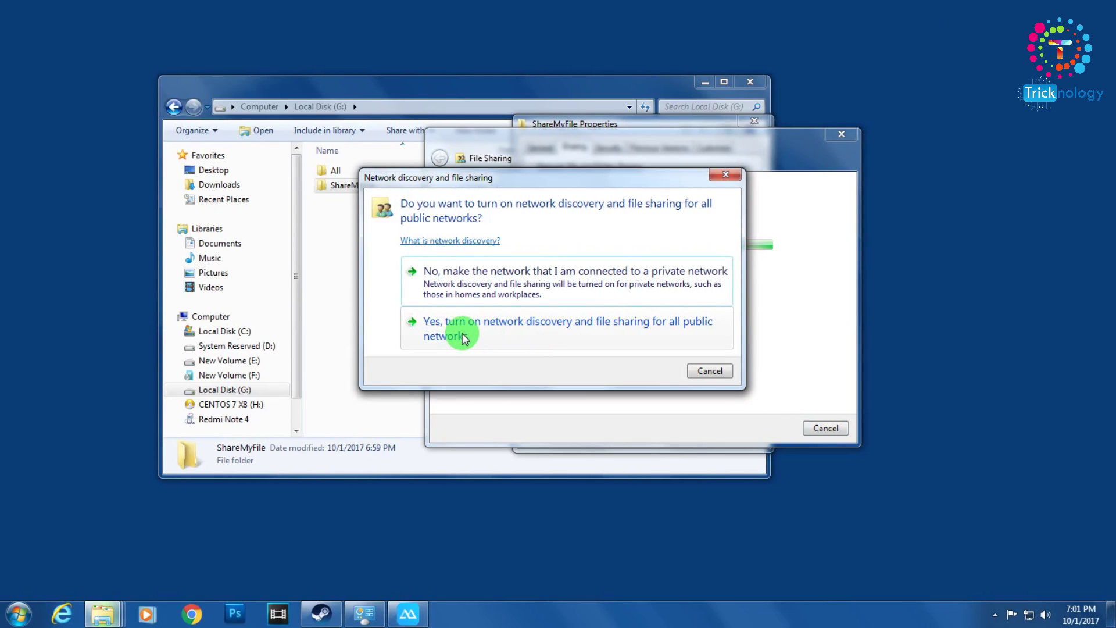
{"action": "left_click", "coordinate": [712, 330]}
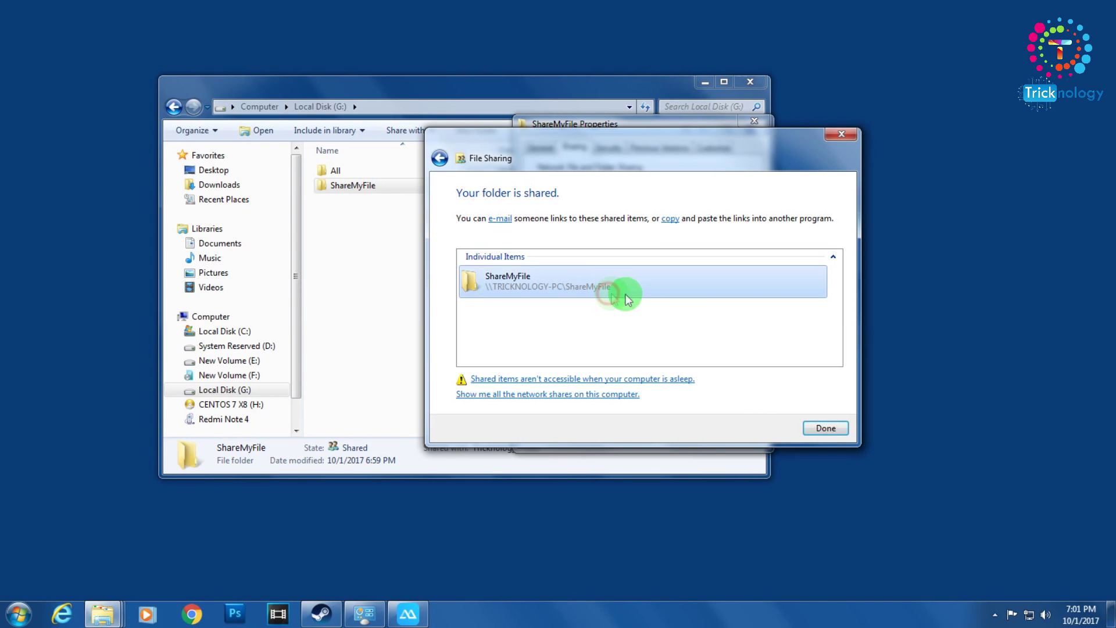
{"action": "left_click", "coordinate": [825, 428]}
{"action": "left_click", "coordinate": [639, 434]}
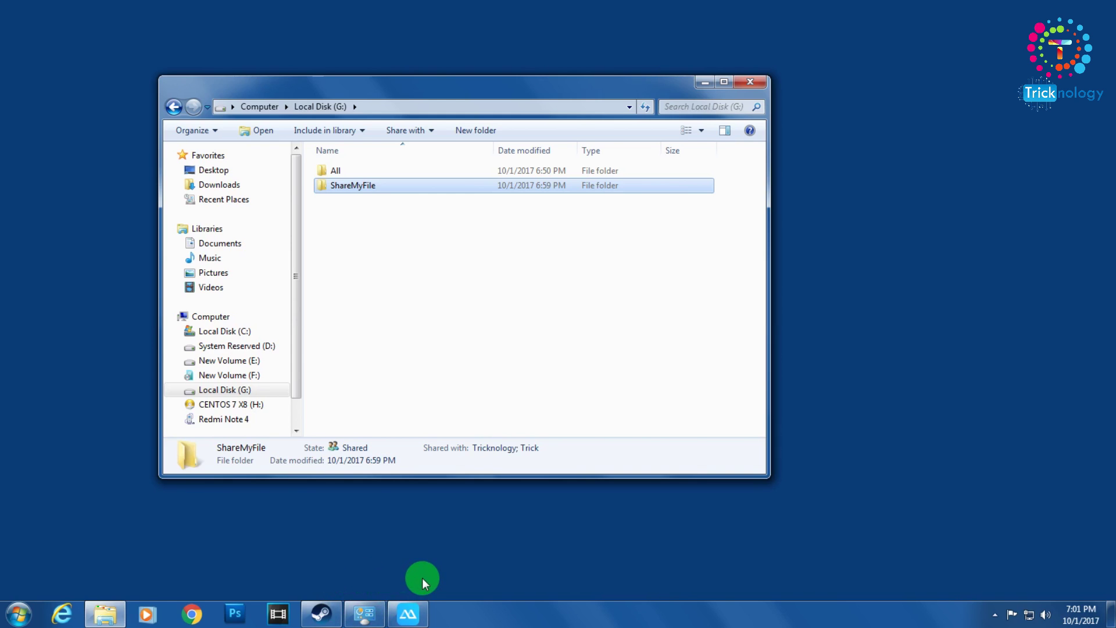
{"action": "left_click", "coordinate": [408, 614]}
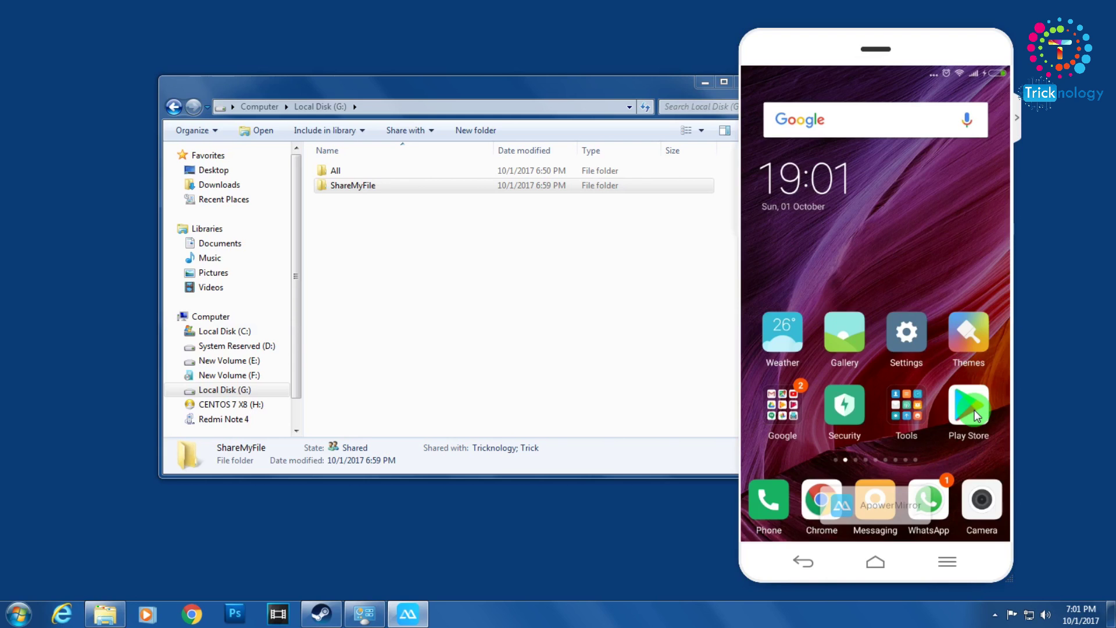
- Search the phone's Play Store for ES File Explorer File Manager
{"action": "left_click", "coordinate": [974, 410]}
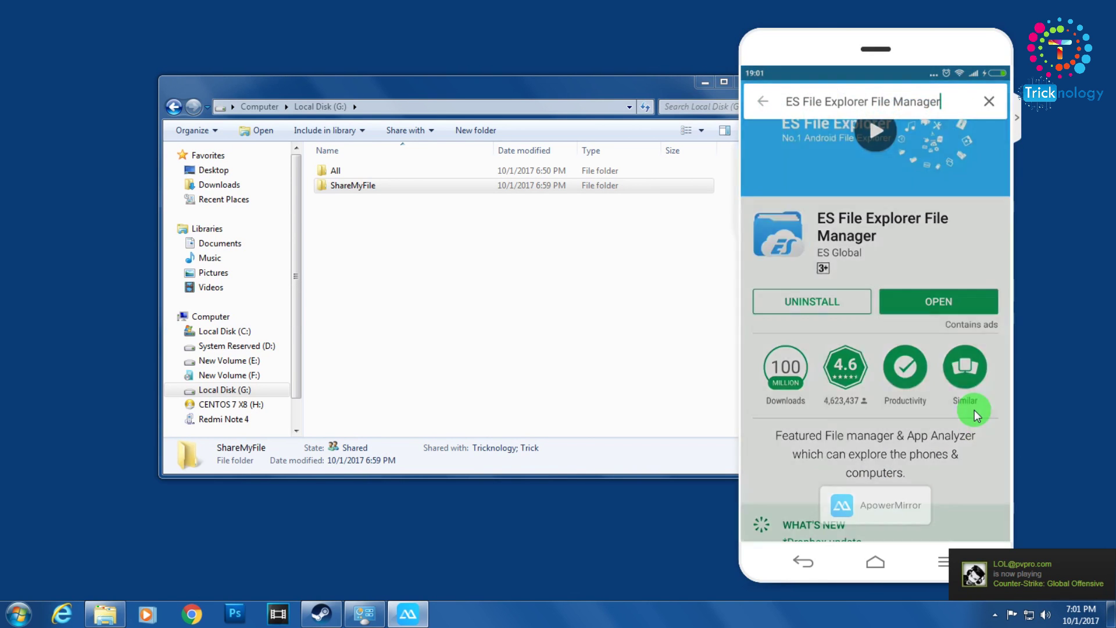
{"action": "key", "text": "Return"}
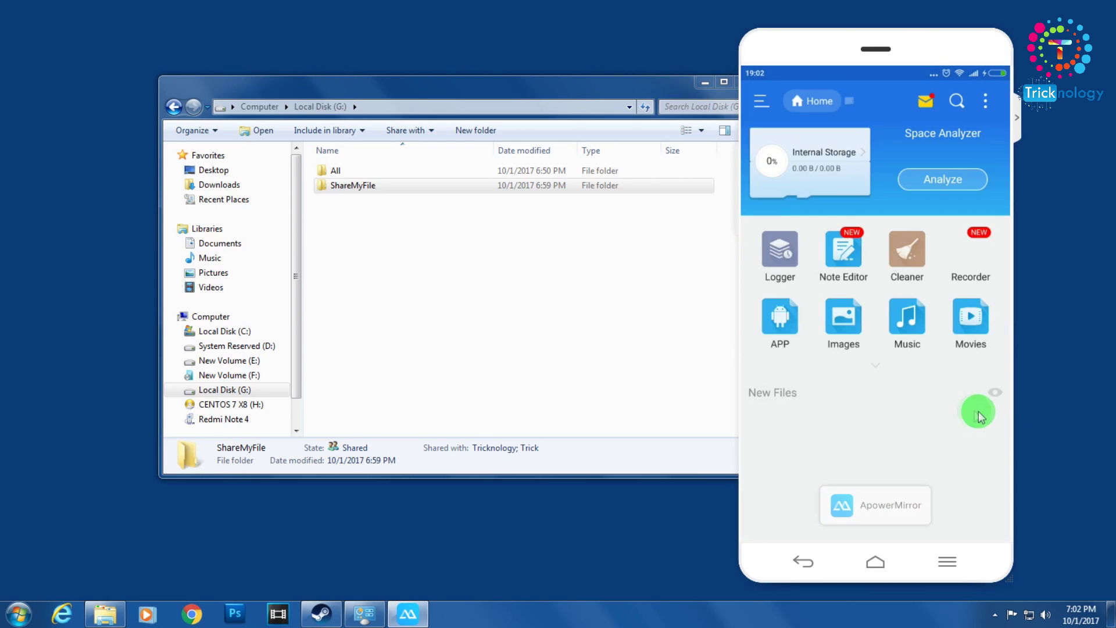
- Switch Control Panel to Small icons view and open Windows Firewall
{"action": "left_click", "coordinate": [995, 614]}
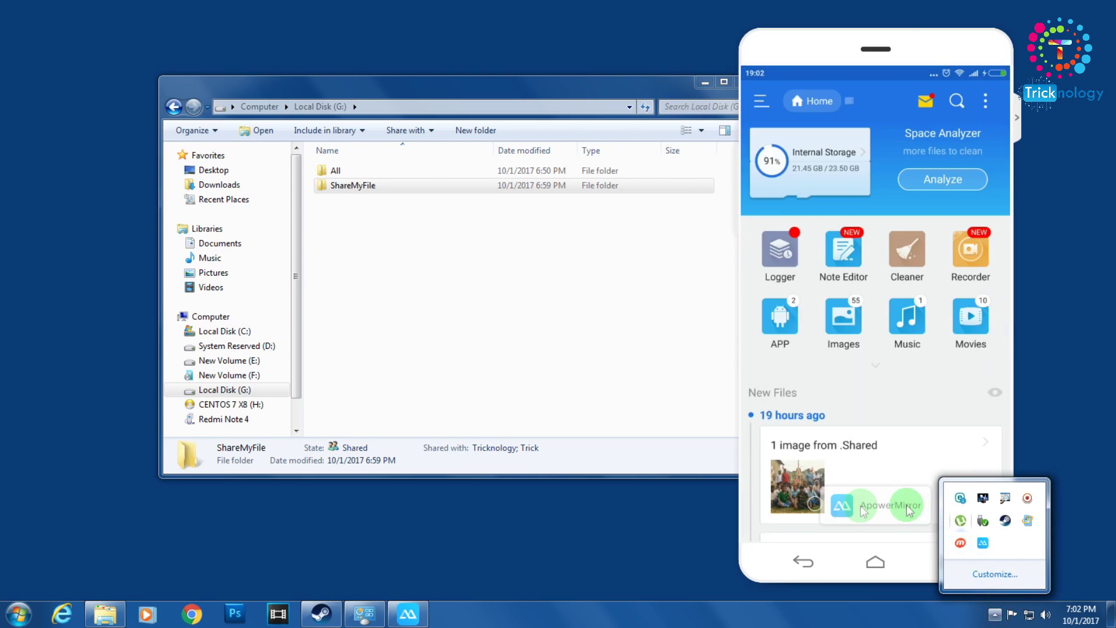
{"action": "left_click", "coordinate": [461, 536]}
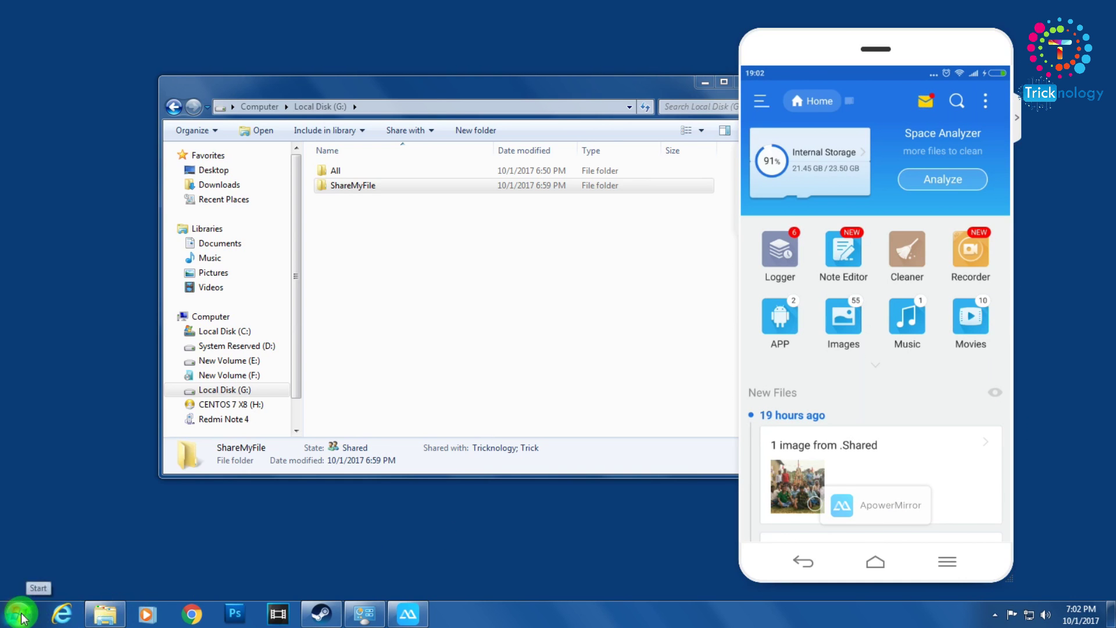
{"action": "left_click", "coordinate": [21, 618]}
{"action": "left_click", "coordinate": [265, 430]}
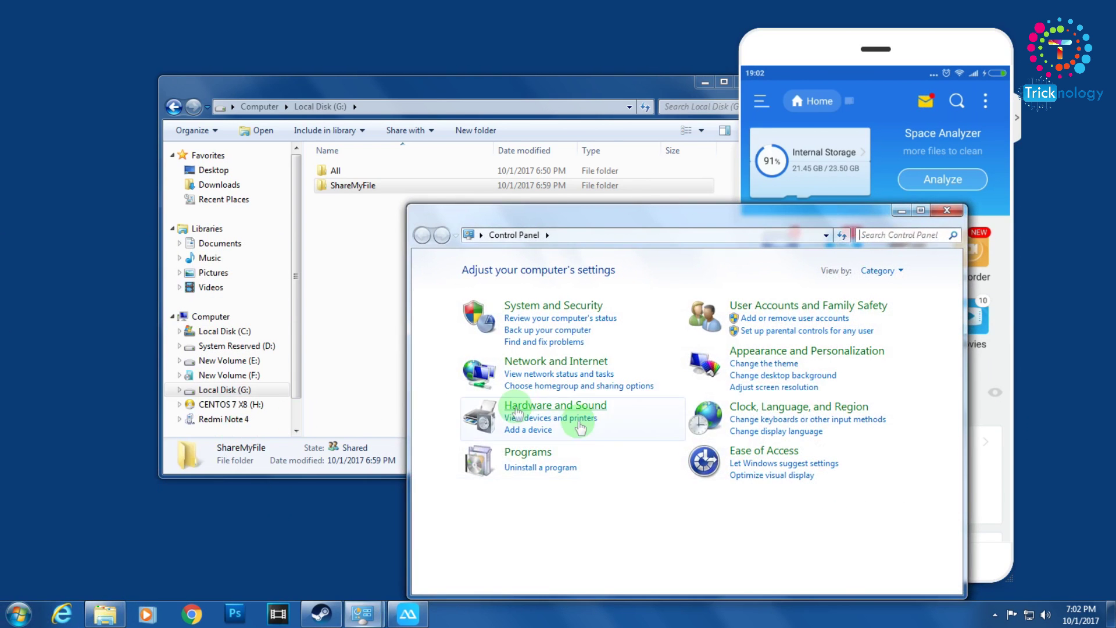
{"action": "left_click", "coordinate": [881, 270]}
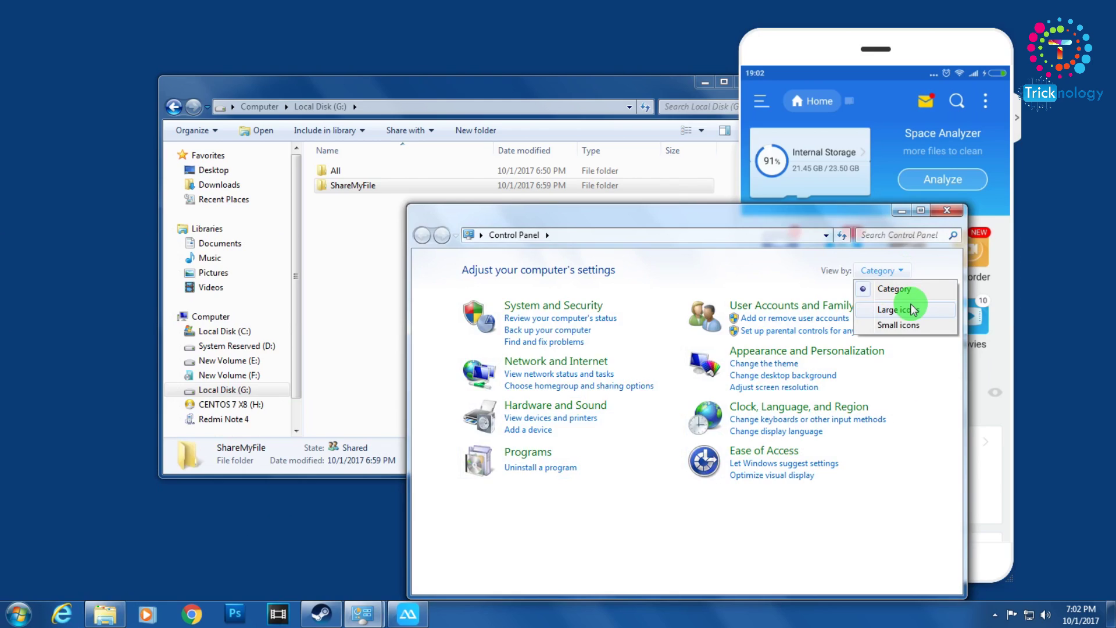
{"action": "left_click", "coordinate": [899, 324]}
{"action": "left_click_drag", "start_coordinate": [716, 208], "coordinate": [674, 82]}
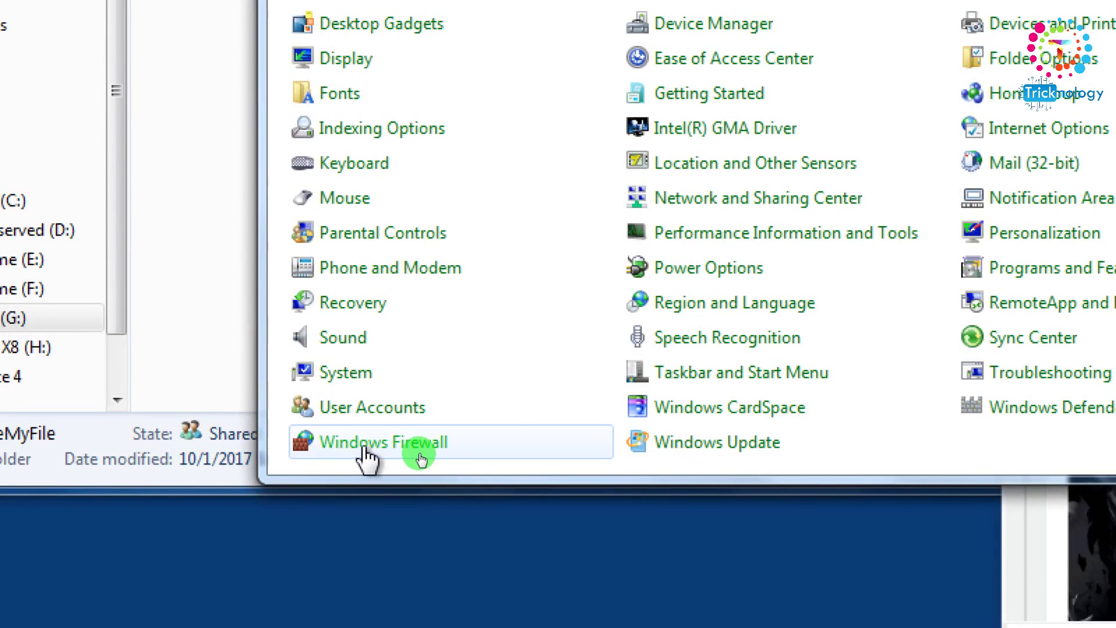
{"action": "left_click", "coordinate": [420, 458]}
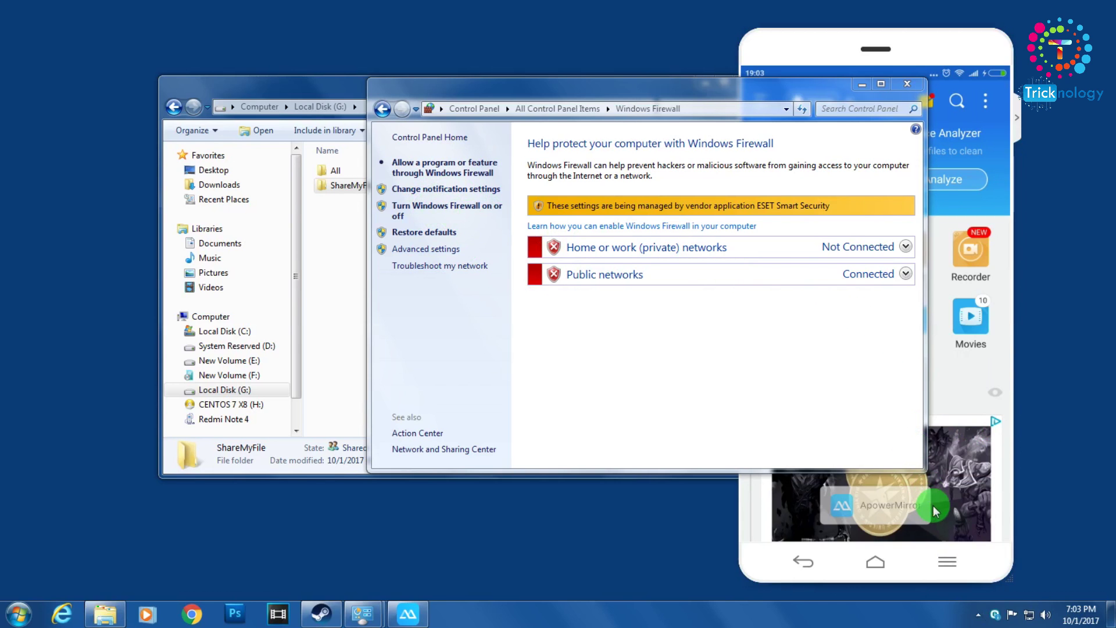
- Switch off ESET's Personal firewall under Setup > Network protection and confirm the change
{"action": "left_click", "coordinate": [999, 615]}
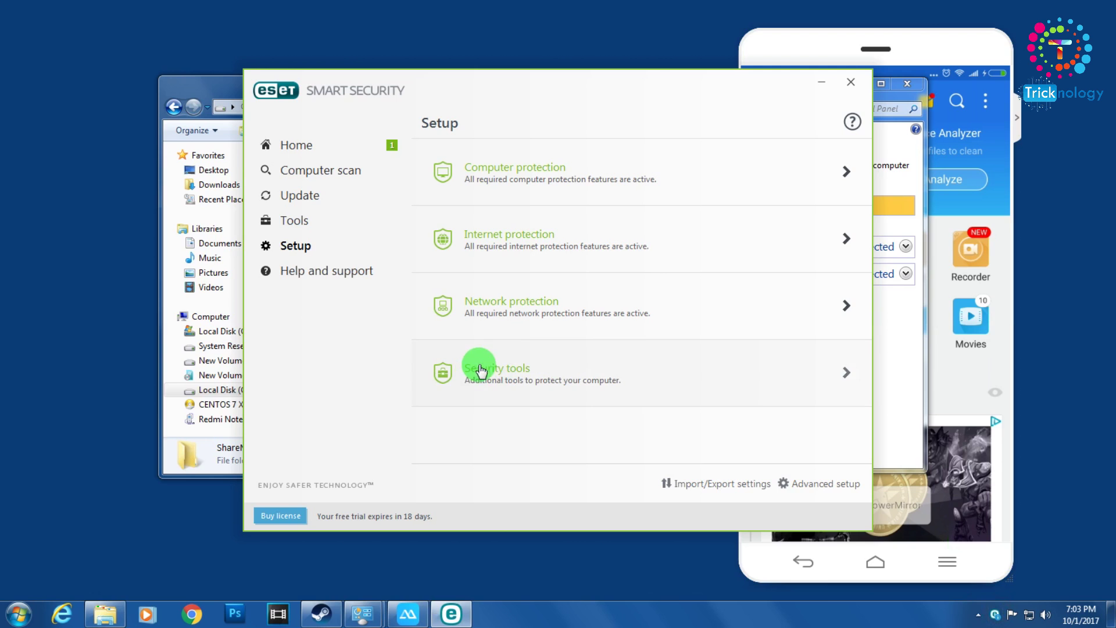
{"action": "left_click", "coordinate": [291, 246]}
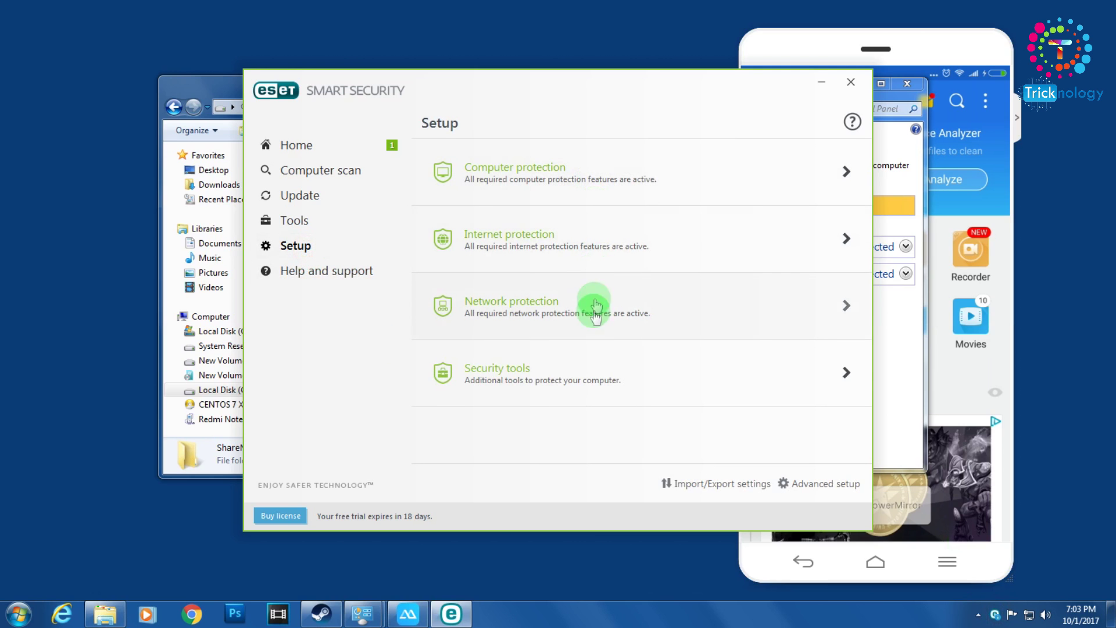
{"action": "left_click", "coordinate": [592, 329]}
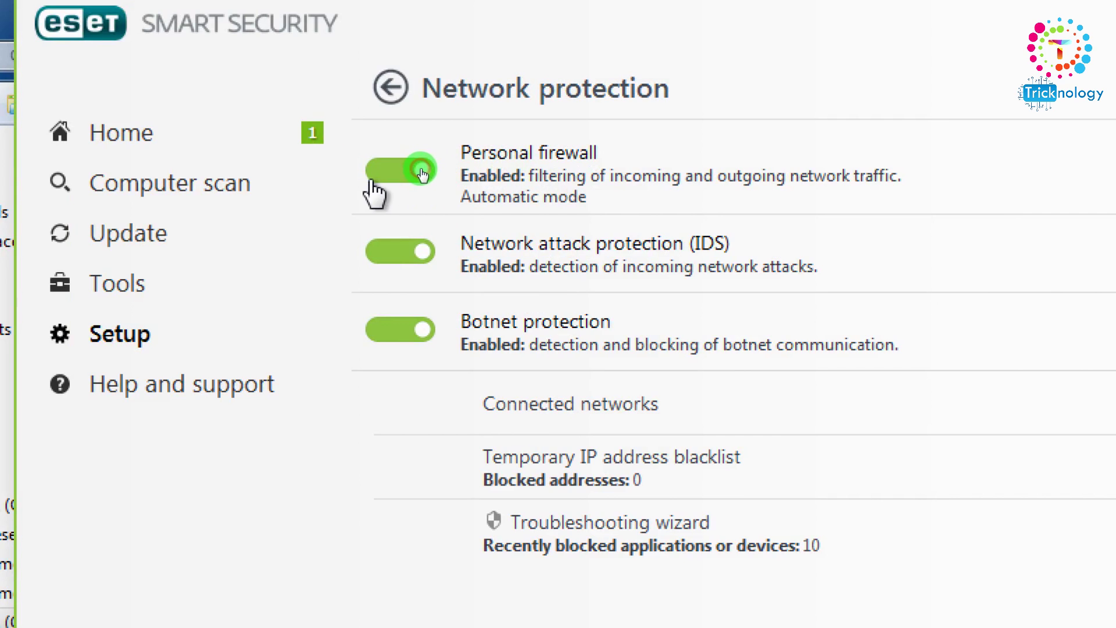
{"action": "left_click", "coordinate": [416, 175]}
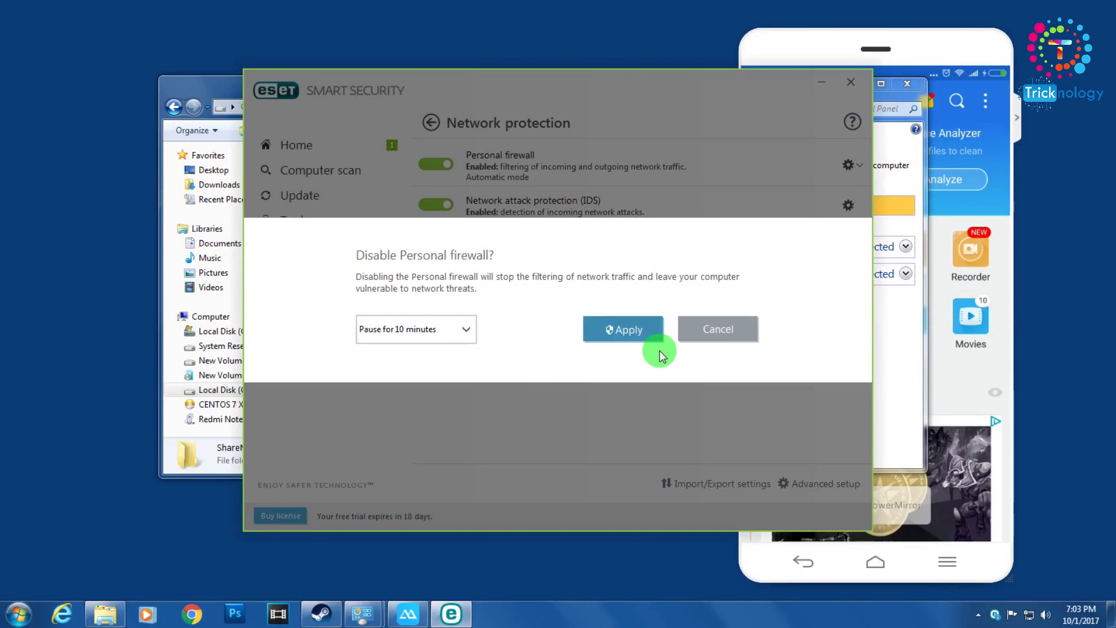
{"action": "left_click", "coordinate": [640, 333]}
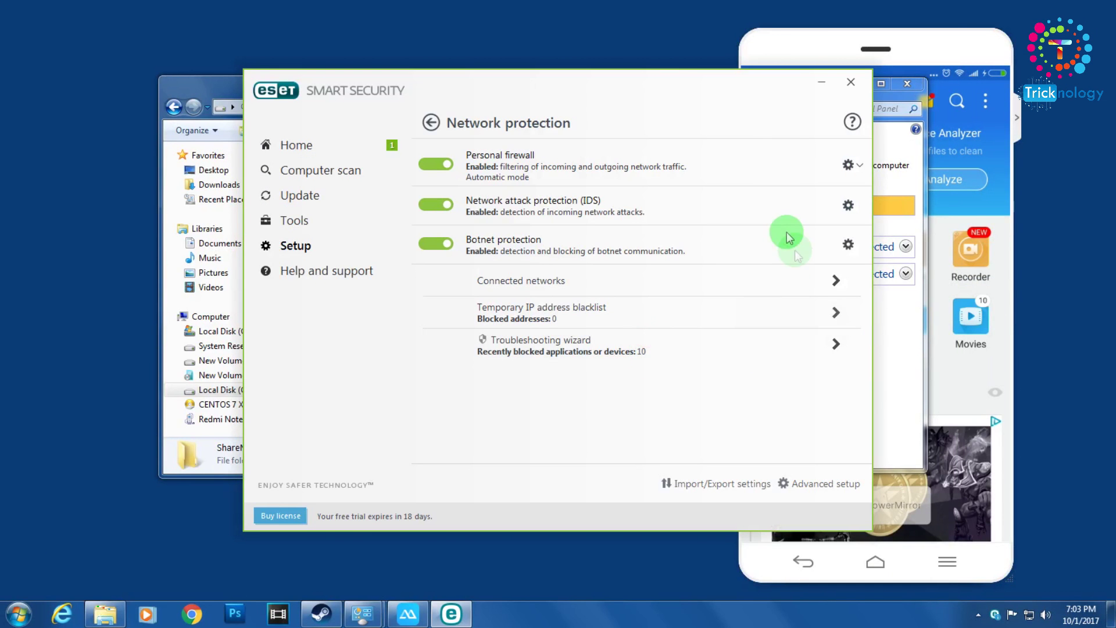
{"action": "left_click", "coordinate": [823, 85]}
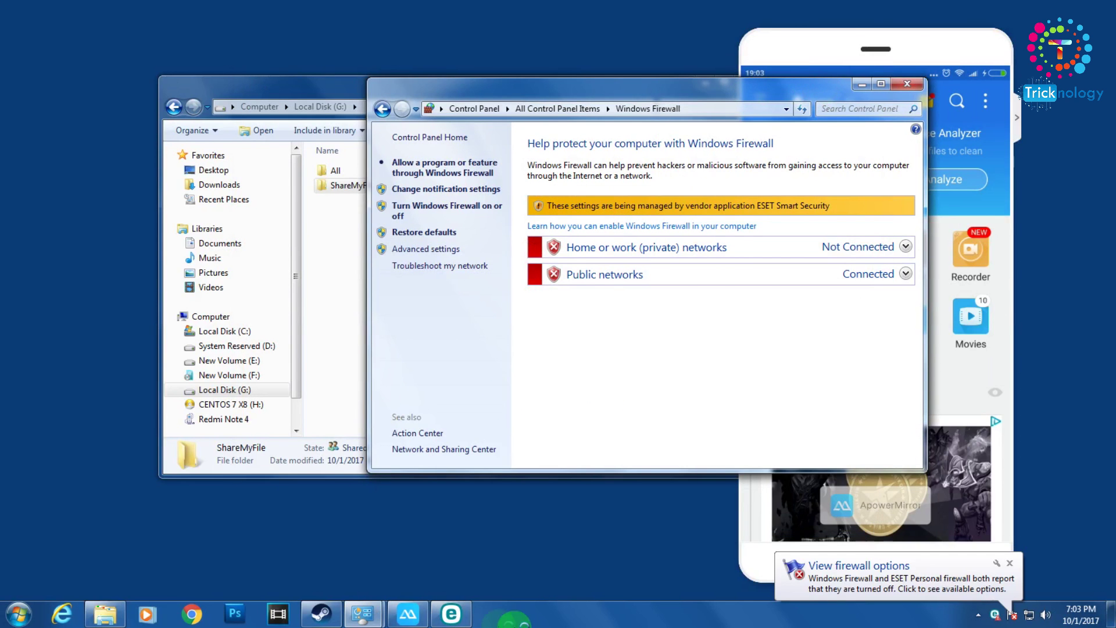
{"action": "left_click", "coordinate": [452, 613]}
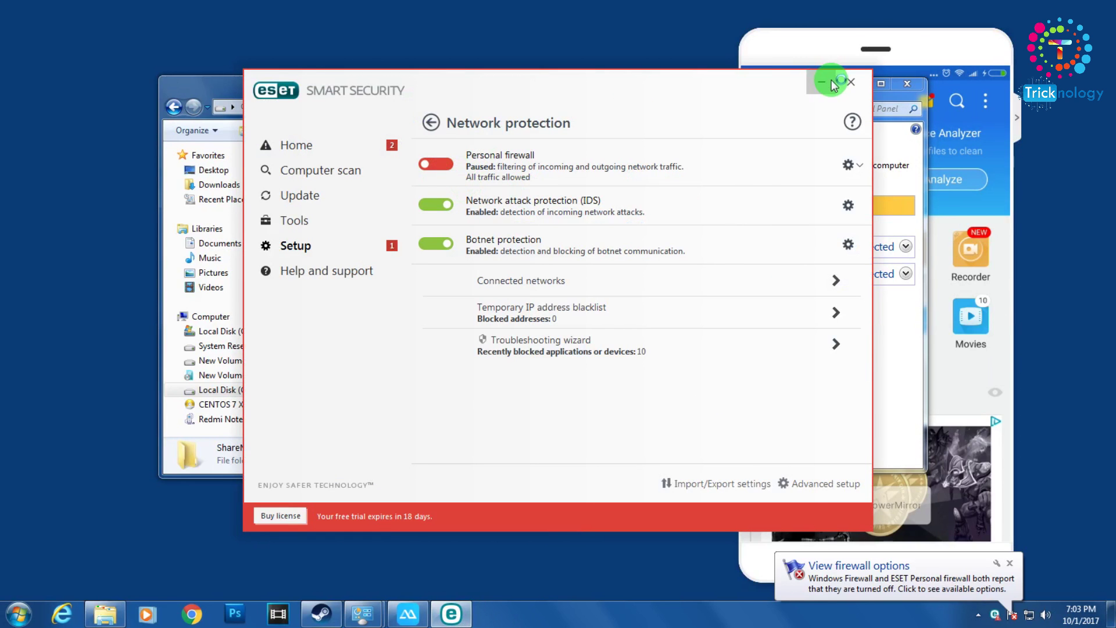
- Check the Home or work network status in Windows Firewall, then return to the mirrored phone
{"action": "left_click", "coordinate": [832, 84]}
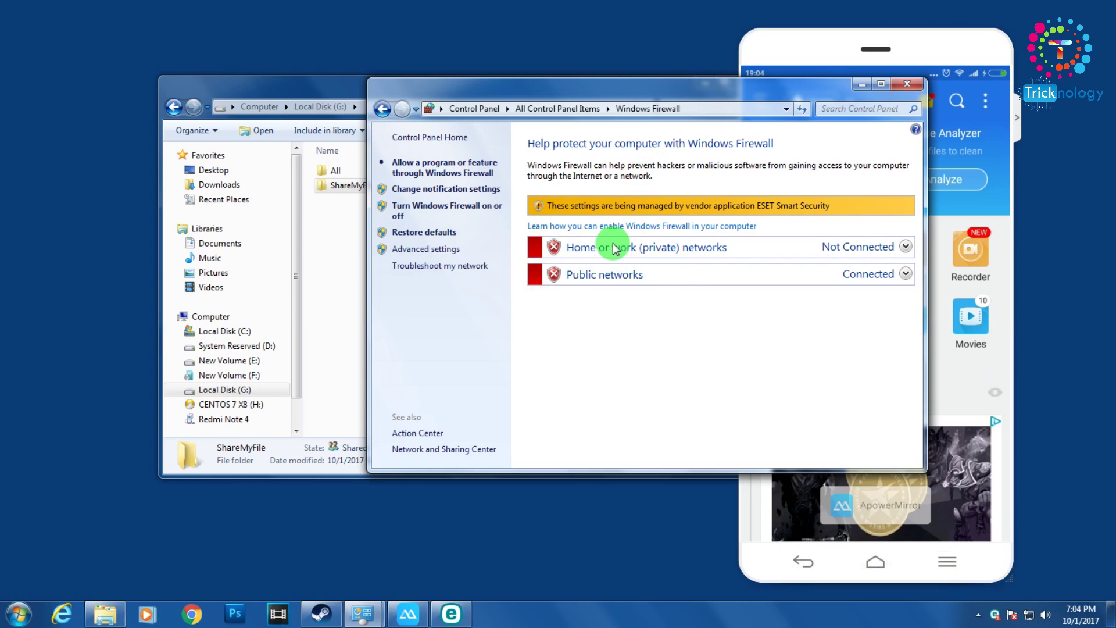
{"action": "left_click", "coordinate": [906, 247]}
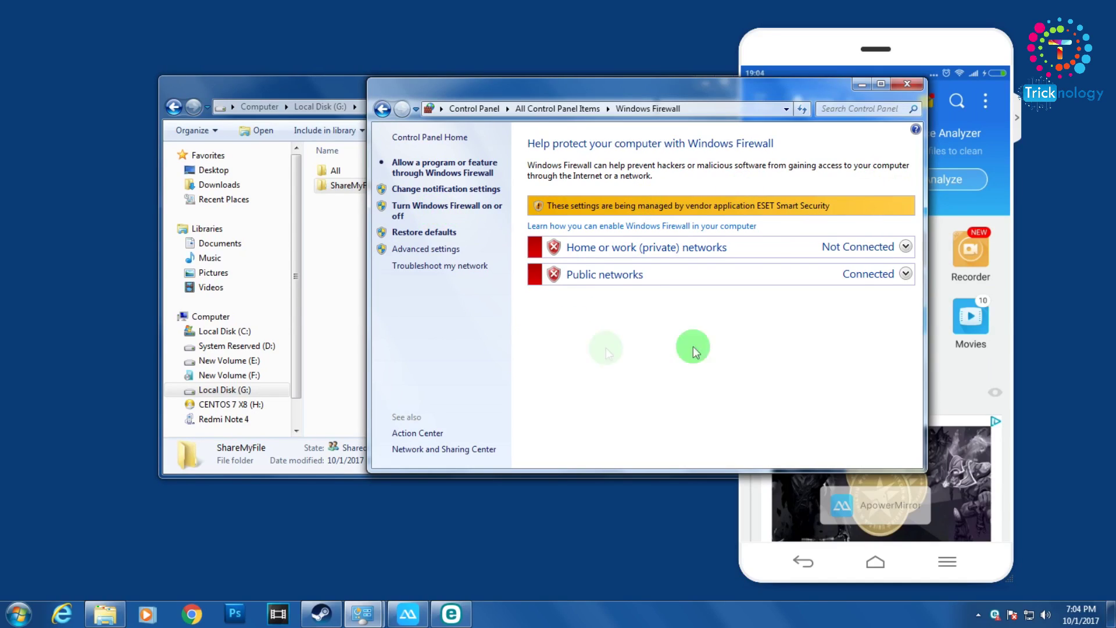
{"action": "left_click", "coordinate": [940, 291]}
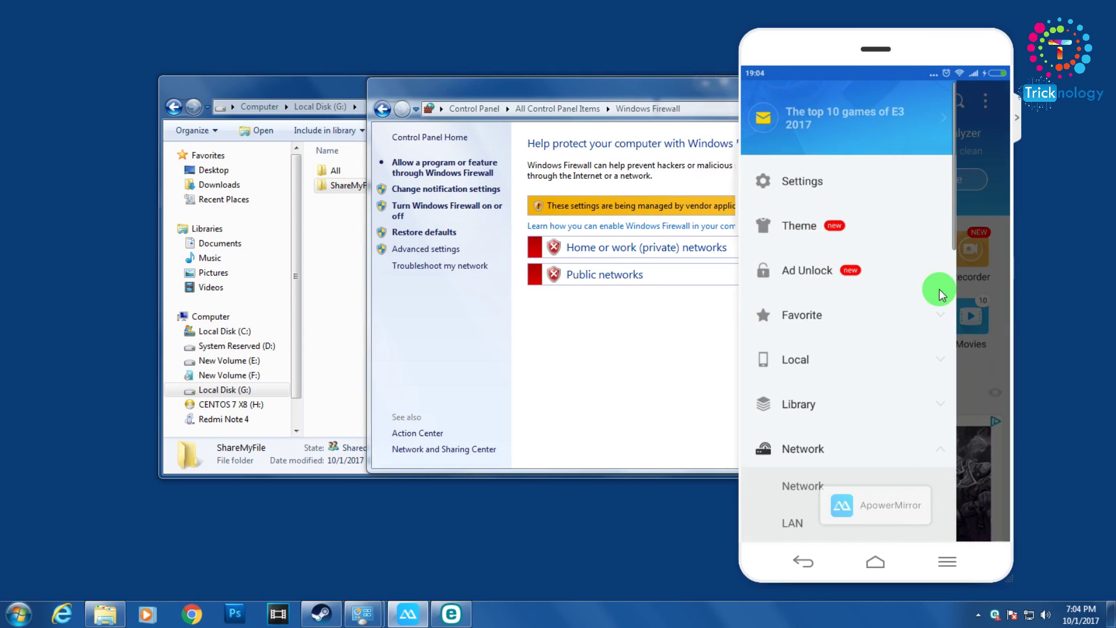
- Scroll the ES File Explorer drawer down to Network and open LAN
{"action": "scroll", "coordinate": [939, 289], "scroll_direction": "down", "scroll_amount": 3}
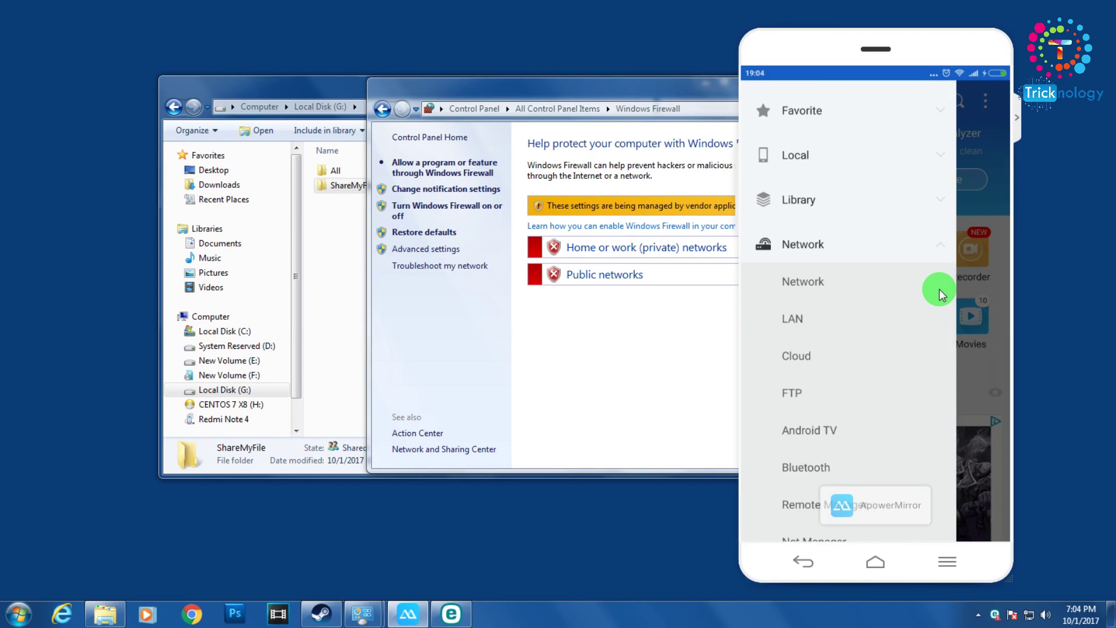
{"action": "scroll", "coordinate": [940, 289], "scroll_direction": "down", "scroll_amount": 1}
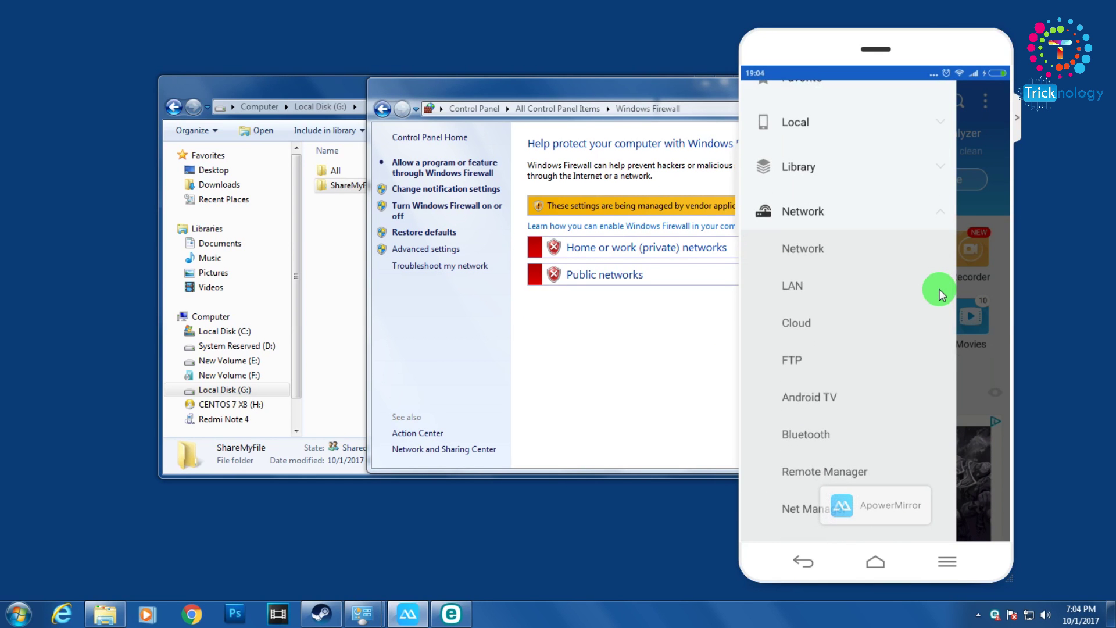
{"action": "left_click", "coordinate": [939, 288]}
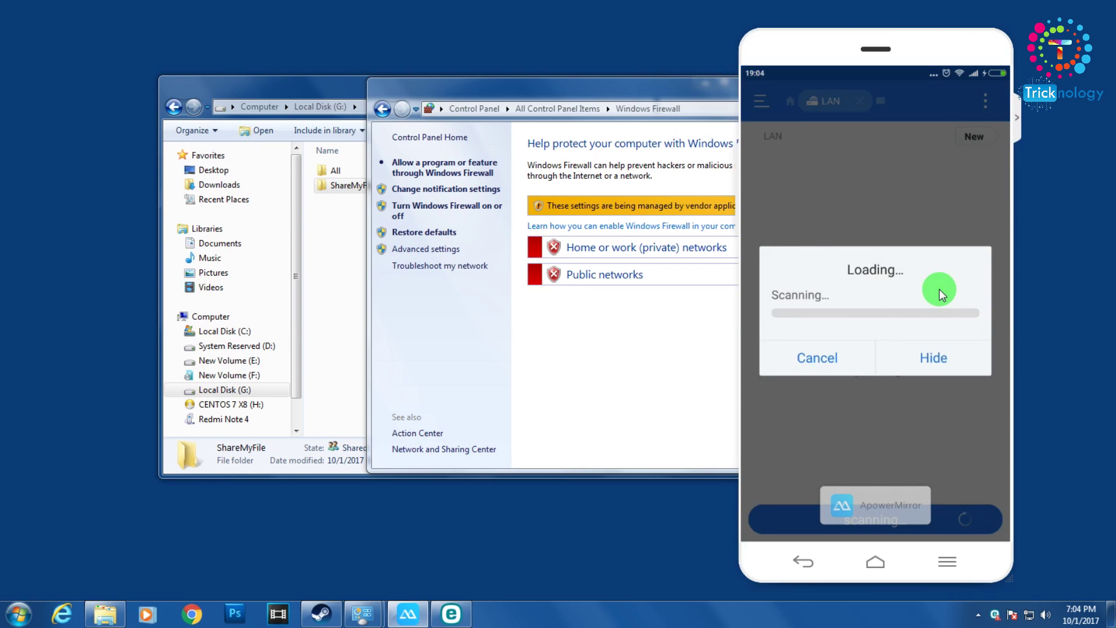
- Move the Explorer window left and select, then deselect, the ShareMyFile folder
{"action": "left_click", "coordinate": [327, 97]}
{"action": "left_click_drag", "start_coordinate": [587, 90], "coordinate": [484, 92]}
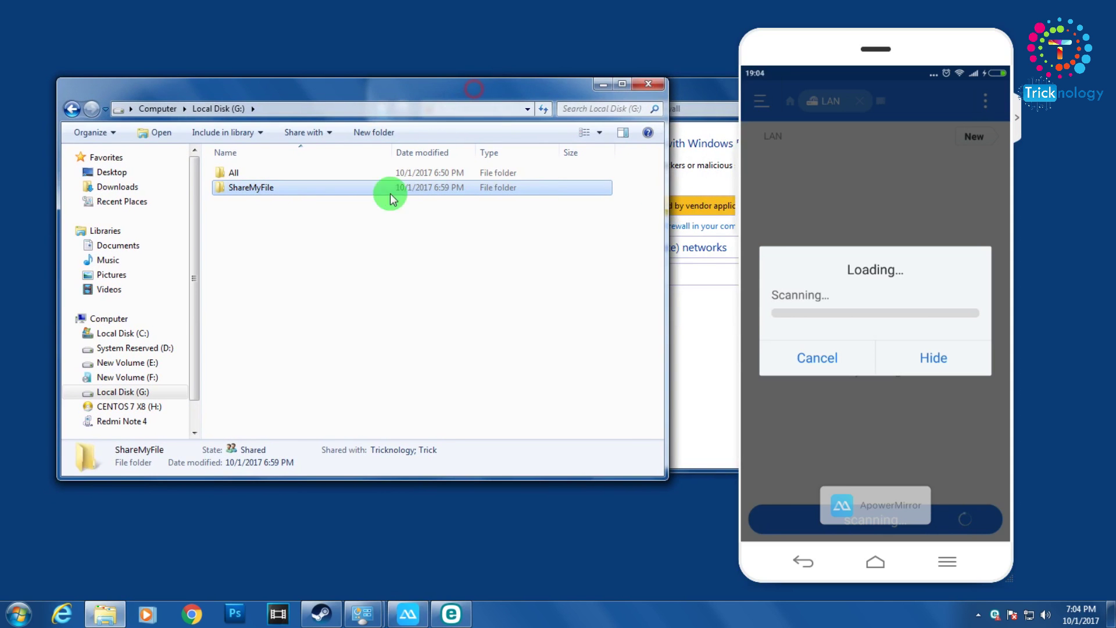
{"action": "left_click", "coordinate": [263, 210]}
{"action": "left_click_drag", "start_coordinate": [329, 228], "coordinate": [242, 182]}
{"action": "left_click", "coordinate": [303, 235]}
{"action": "right_click", "coordinate": [255, 190]}
{"action": "left_click", "coordinate": [561, 278]}
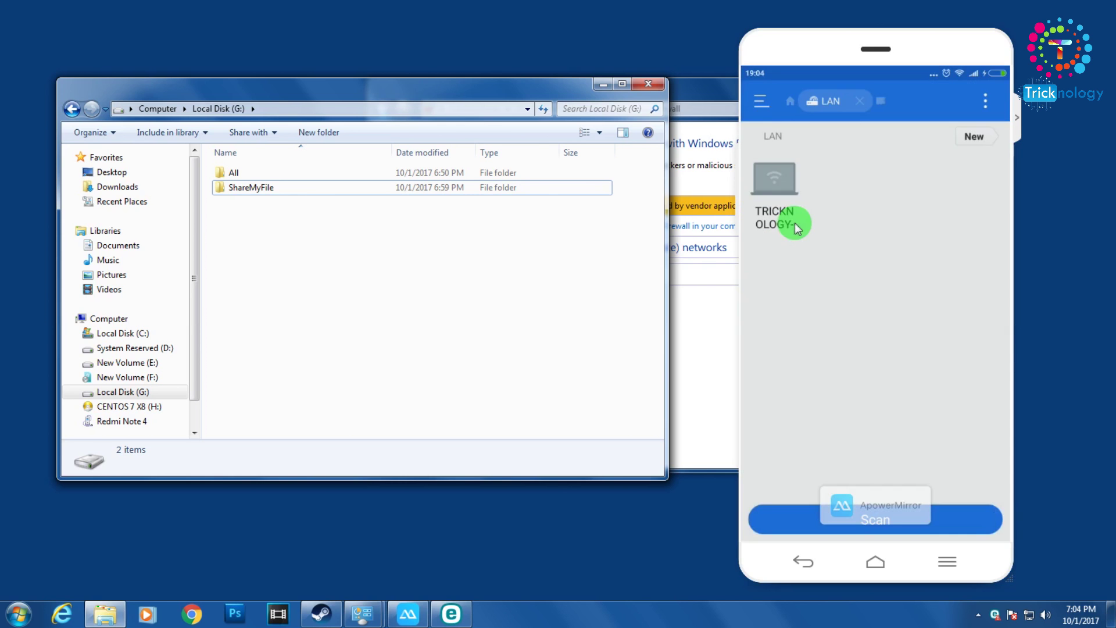
- Dismiss the accidental Start menu search and select the TRICKNOLOGY computer found by the LAN scan
{"action": "key", "text": "super"}
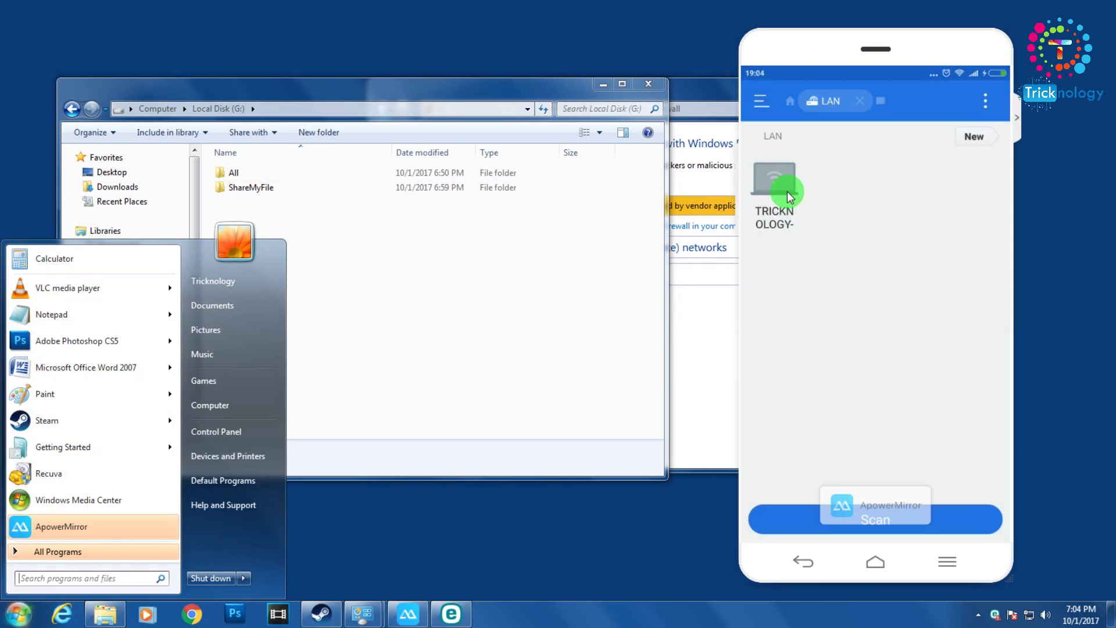
{"action": "type", "text": "9"}
{"action": "key", "text": "Escape"}
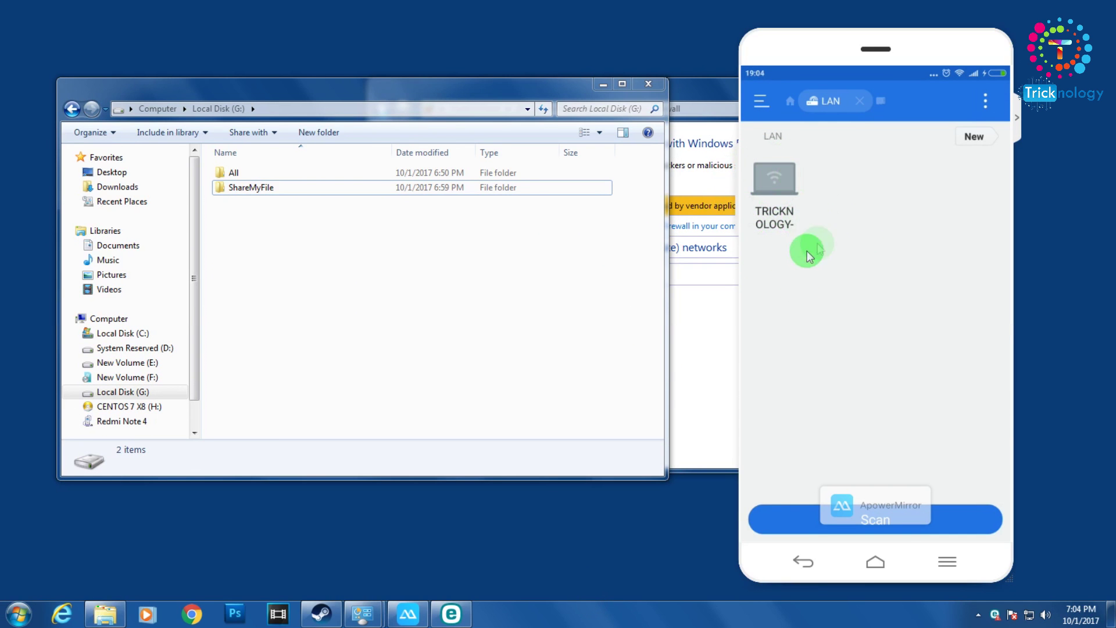
{"action": "left_click", "coordinate": [802, 238]}
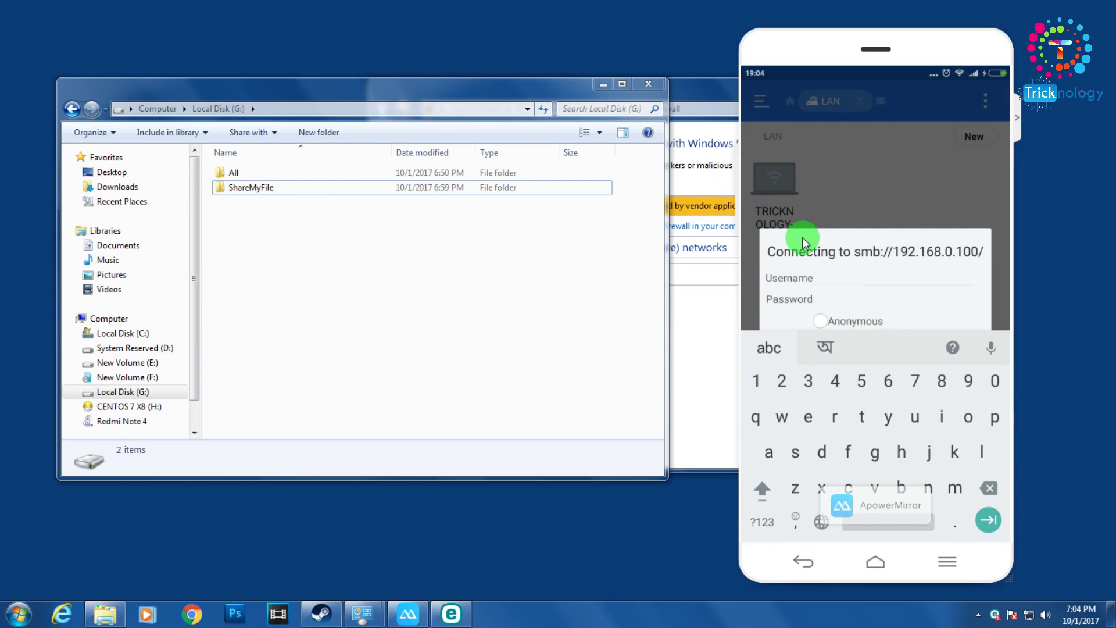
- Enter the share user's username and password in the smb://192.168.0.100/ login and submit
{"action": "type", "text": "T"}
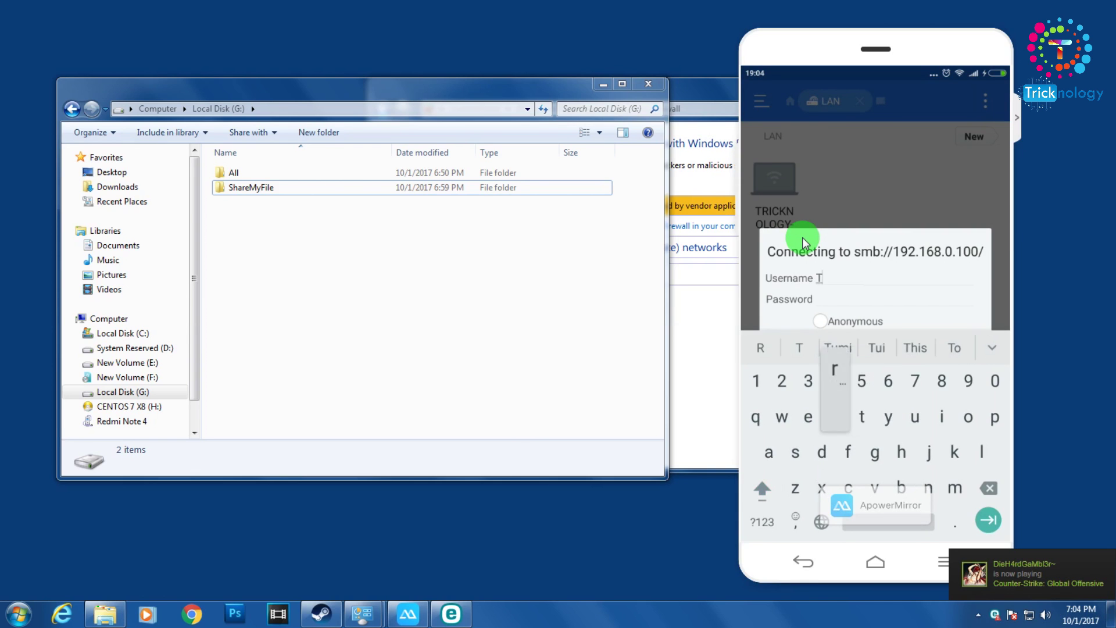
{"action": "type", "text": "rick"}
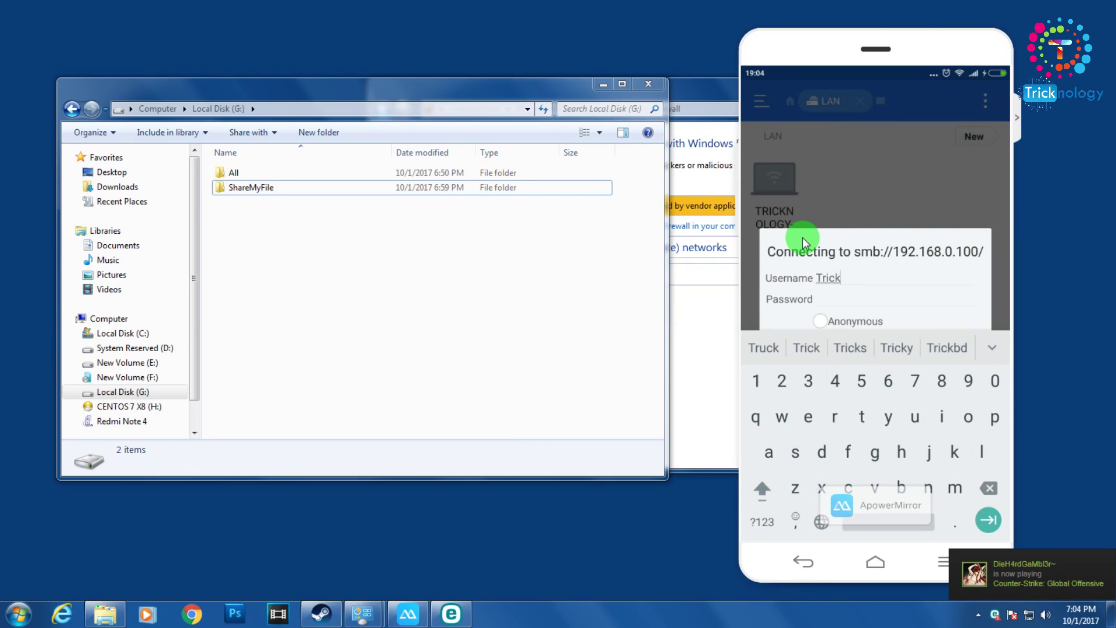
{"action": "type", "text": "asdf"}
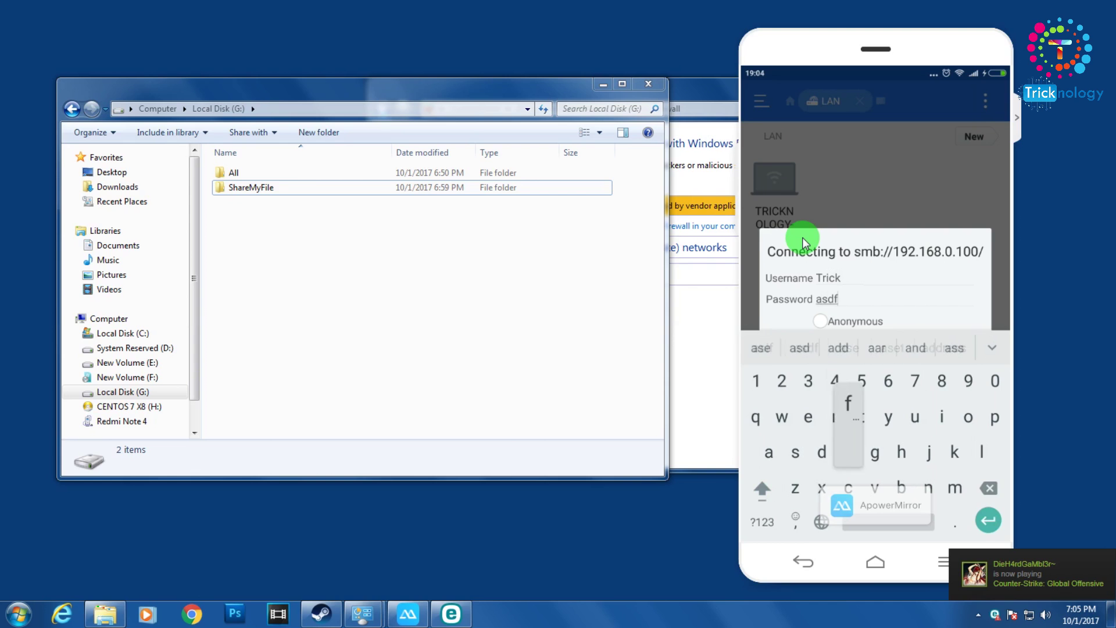
{"action": "type", "text": "1234"}
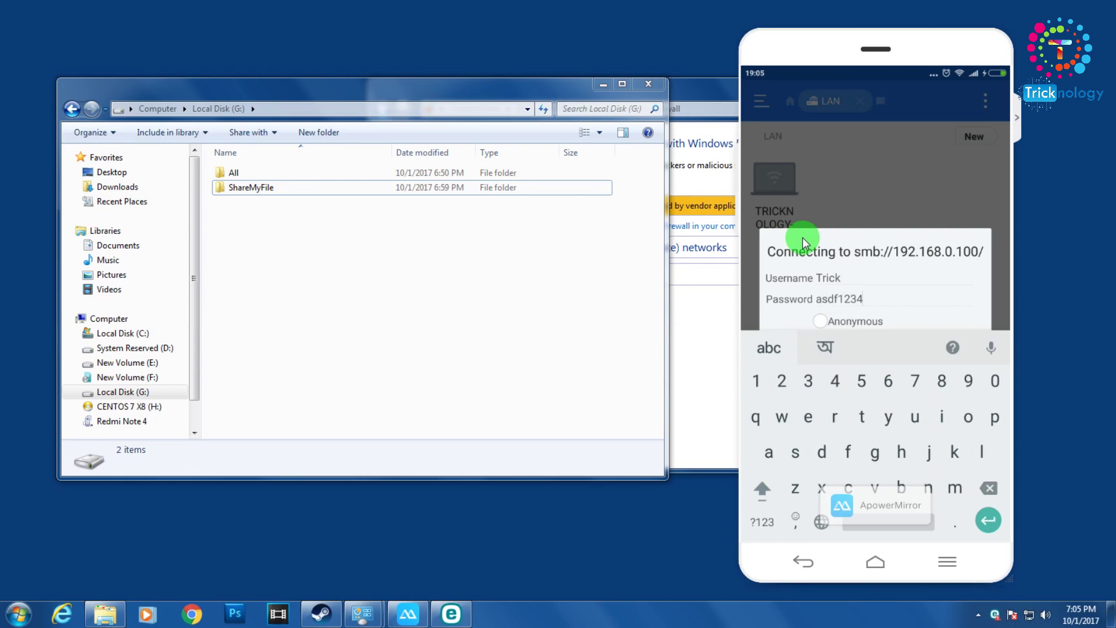
{"action": "key", "text": "BackSpace"}
{"action": "key", "text": "BackSpace"}
{"action": "key", "text": "BackSpace"}
{"action": "key", "text": "BackSpace"}
{"action": "key", "text": "BackSpace"}
{"action": "key", "text": "BackSpace"}
{"action": "key", "text": "BackSpace"}
{"action": "key", "text": "BackSpace"}
{"action": "type", "text": "asdf1"}
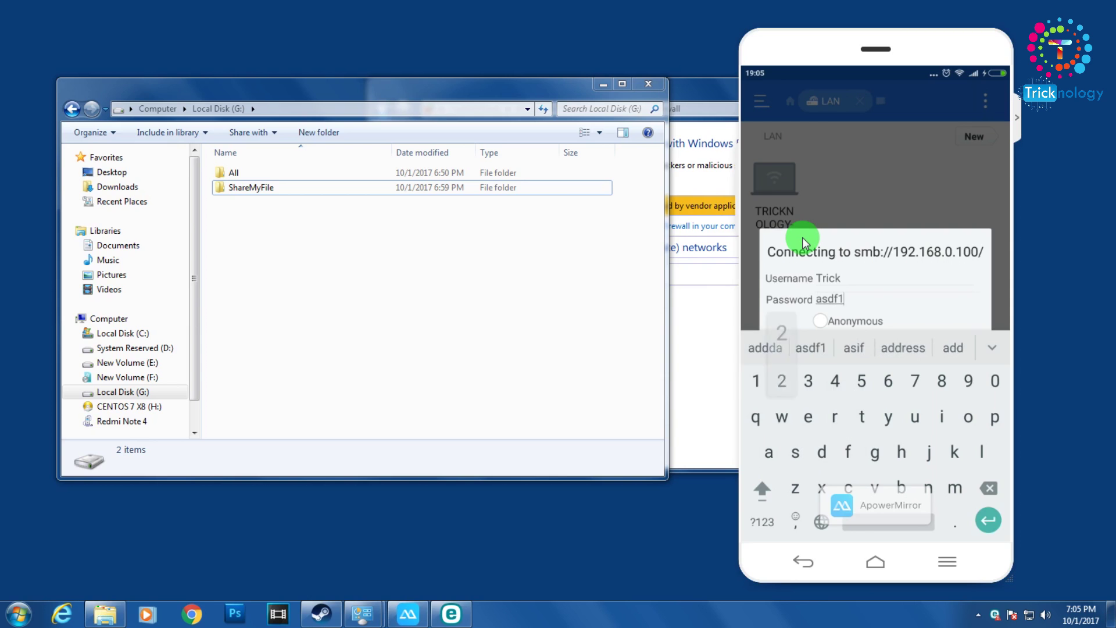
{"action": "type", "text": "234"}
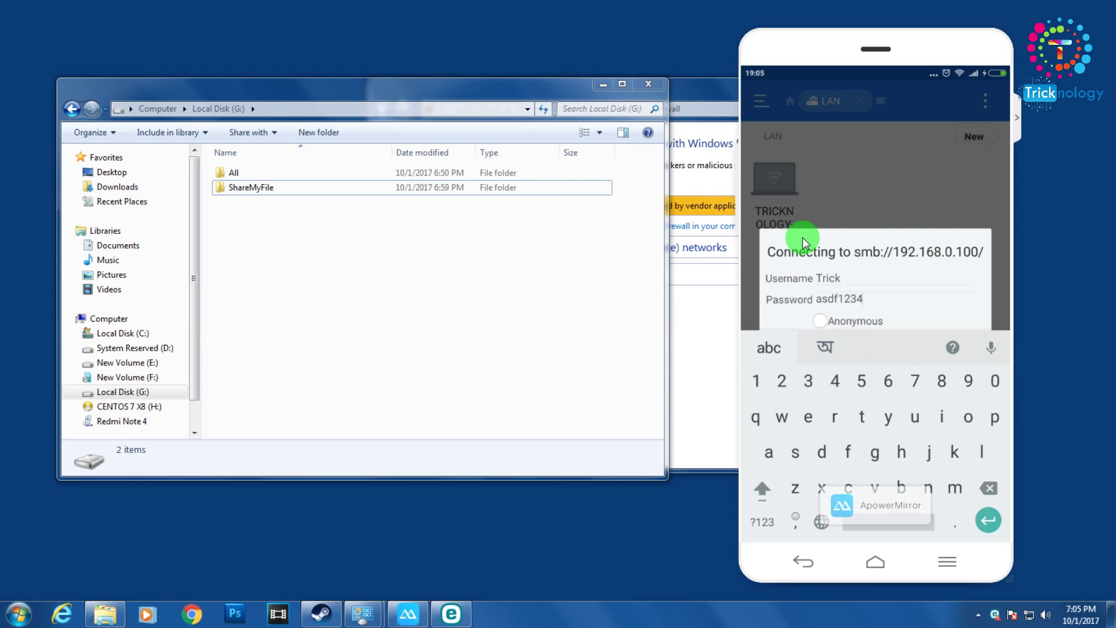
{"action": "key", "text": "Return"}
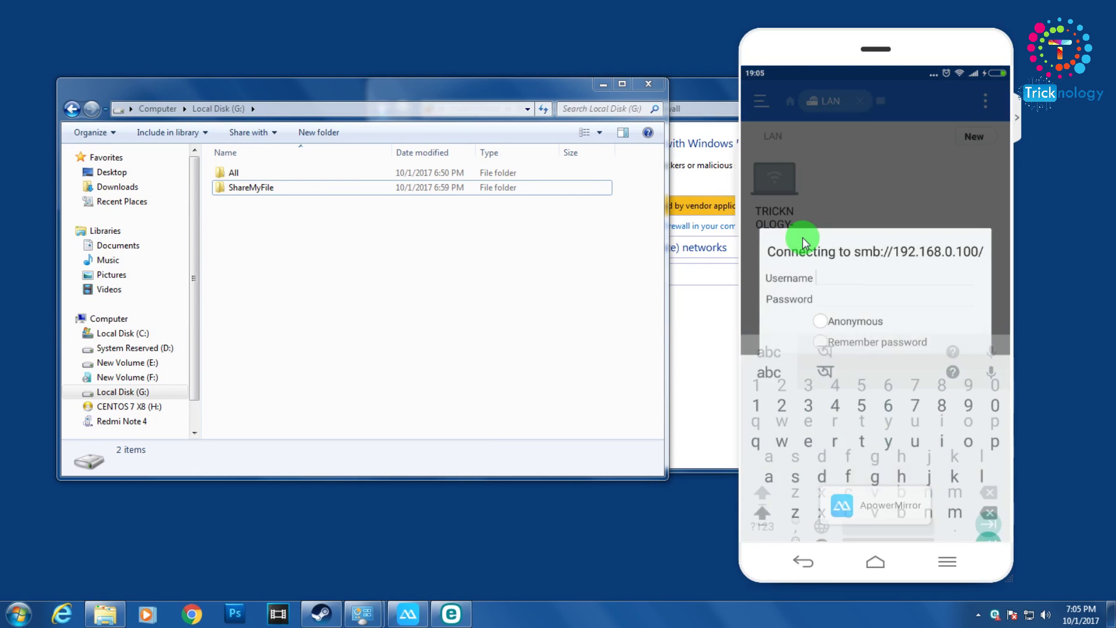
{"action": "type", "text": "Tr"}
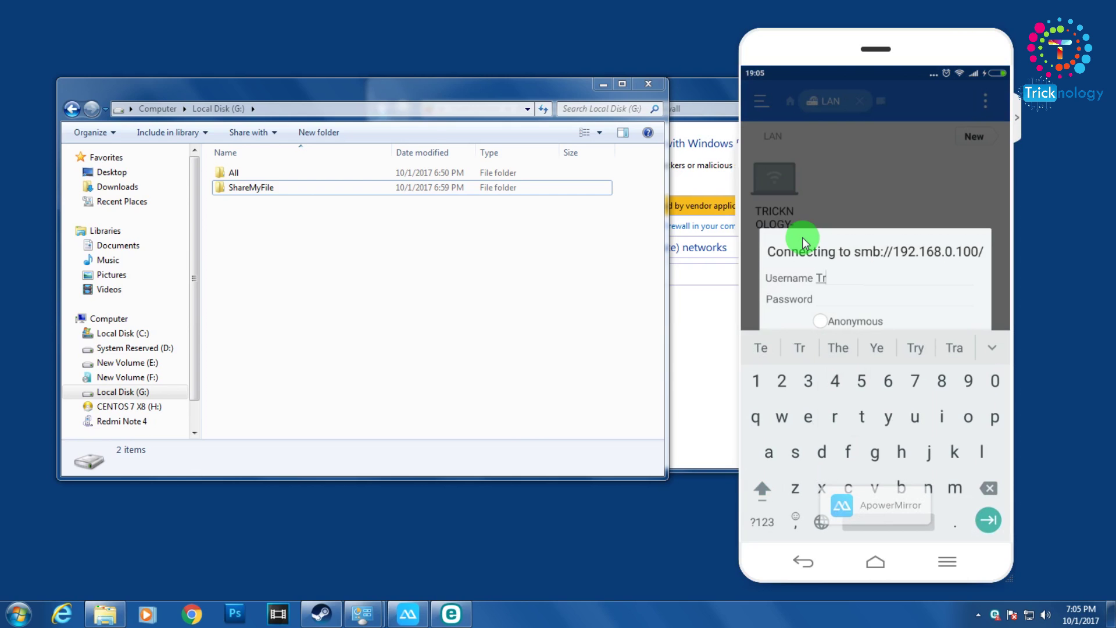
{"action": "type", "text": "i"}
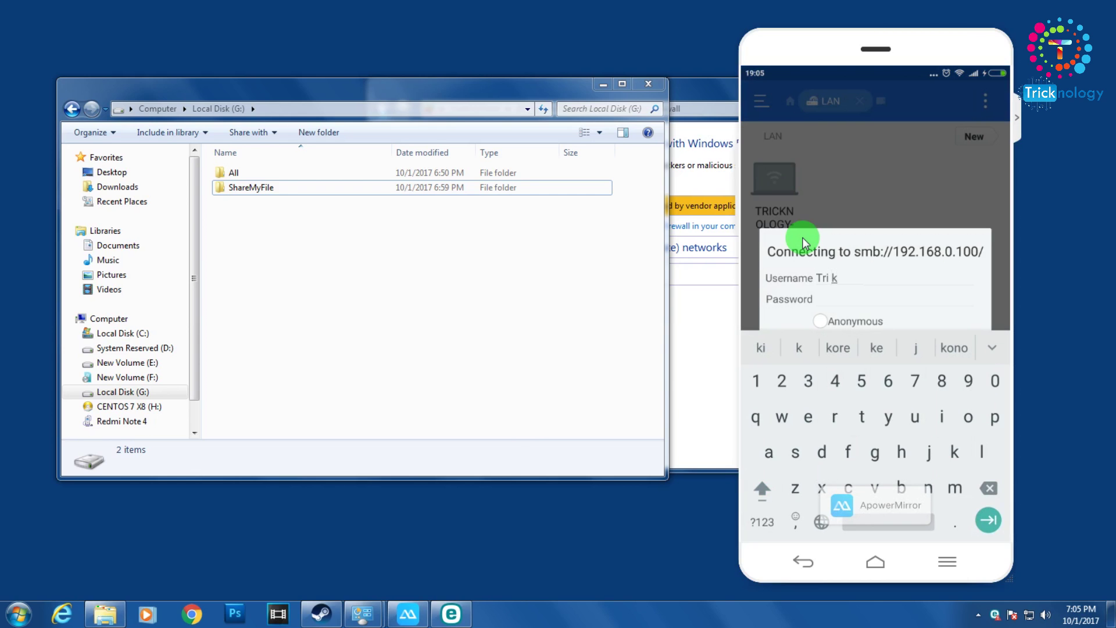
{"action": "type", "text": "ck"}
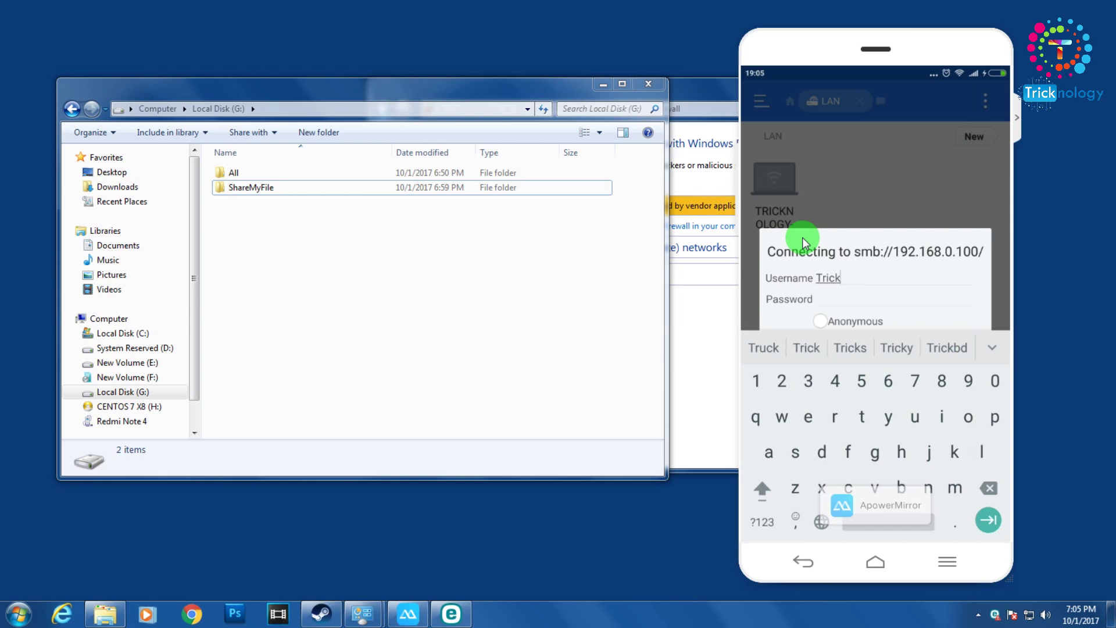
{"action": "type", "text": "a"}
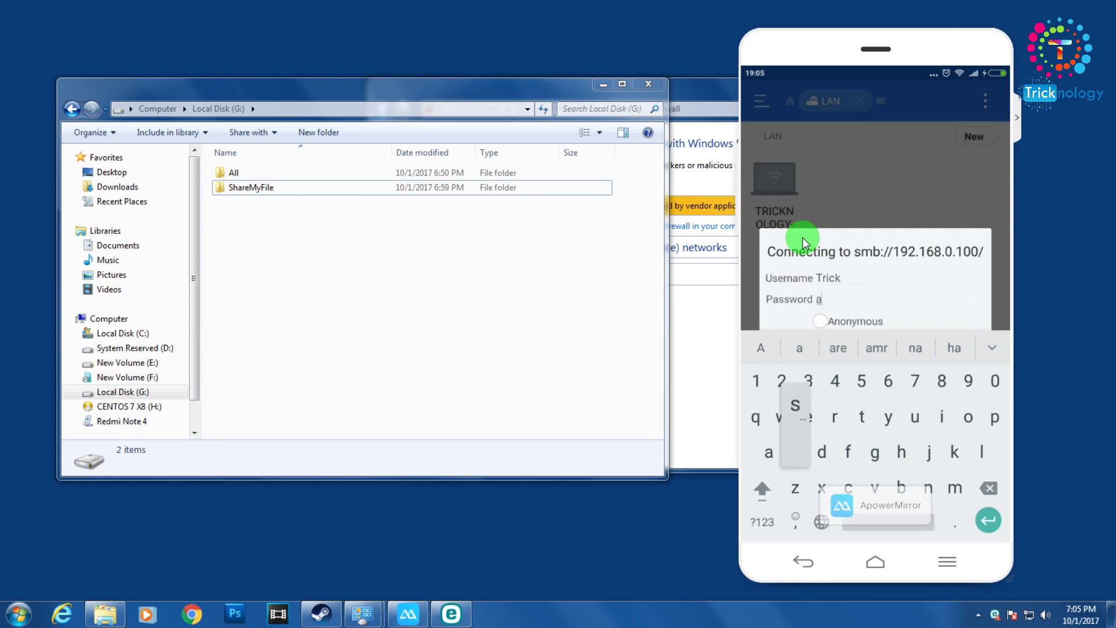
{"action": "type", "text": "sdf1234"}
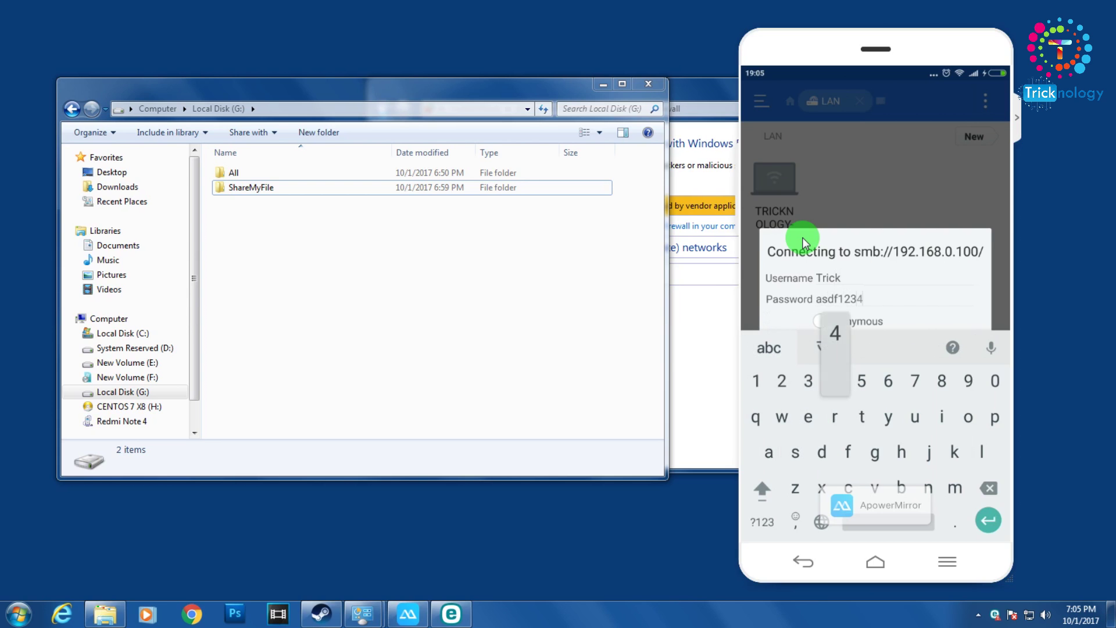
{"action": "key", "text": "Return"}
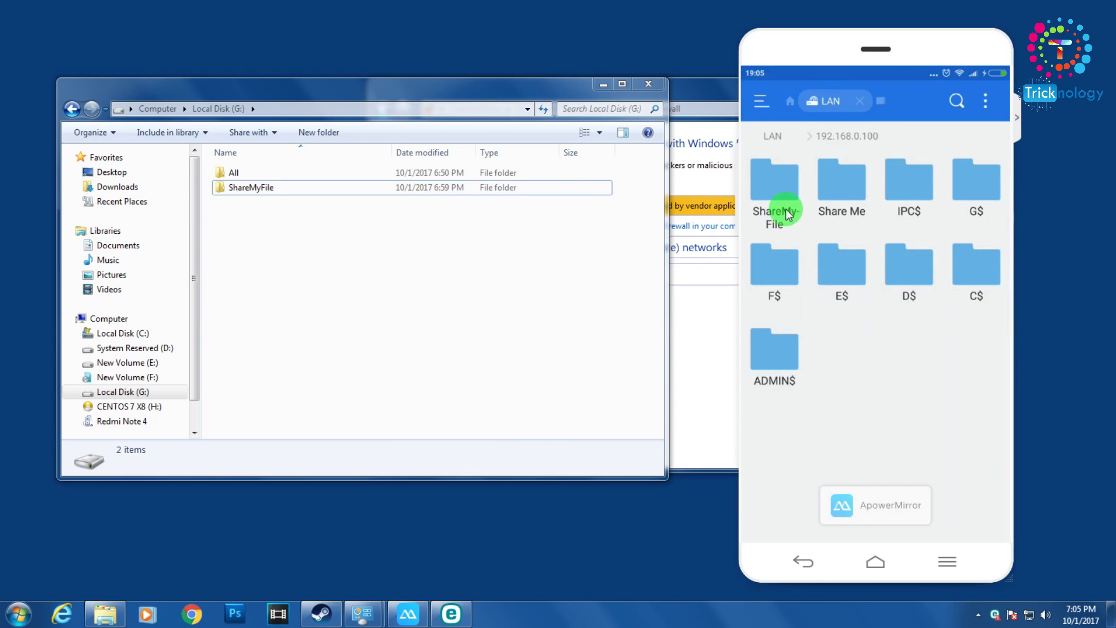
- Confirm ShareMyFile is empty on the PC, then bring up the phone's New Folder/File prompt
{"action": "double_click", "coordinate": [243, 189]}
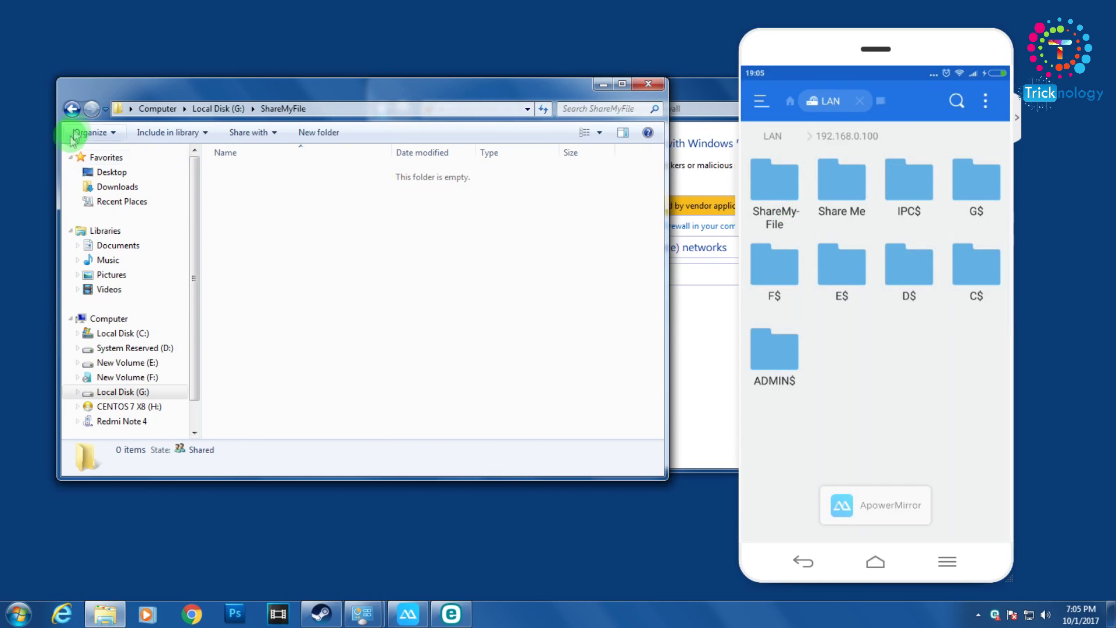
{"action": "left_click", "coordinate": [73, 109]}
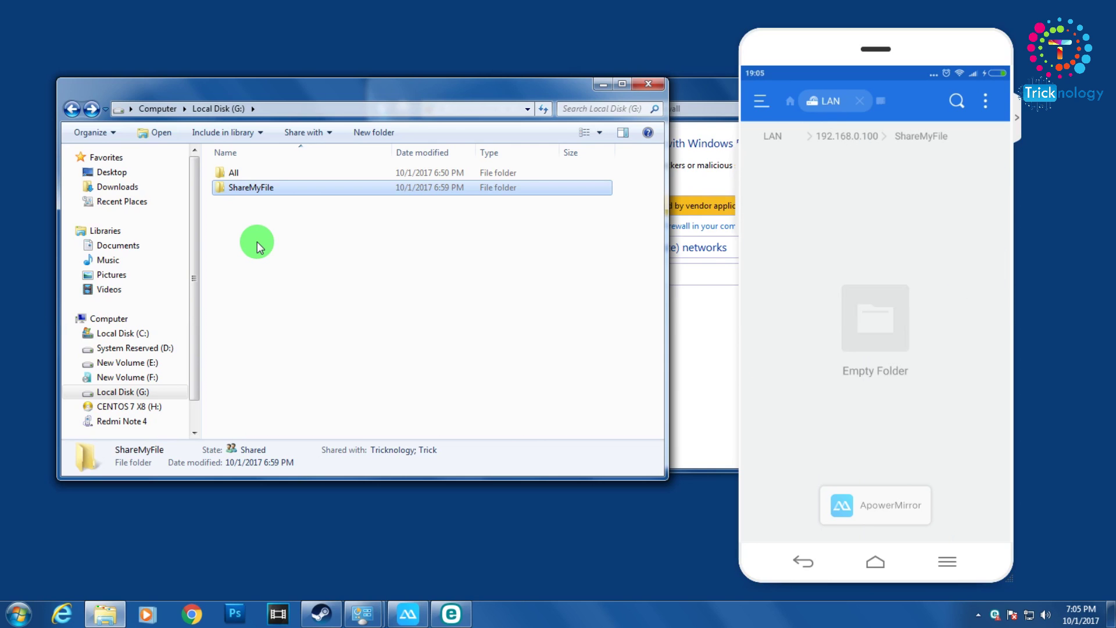
{"action": "double_click", "coordinate": [250, 192]}
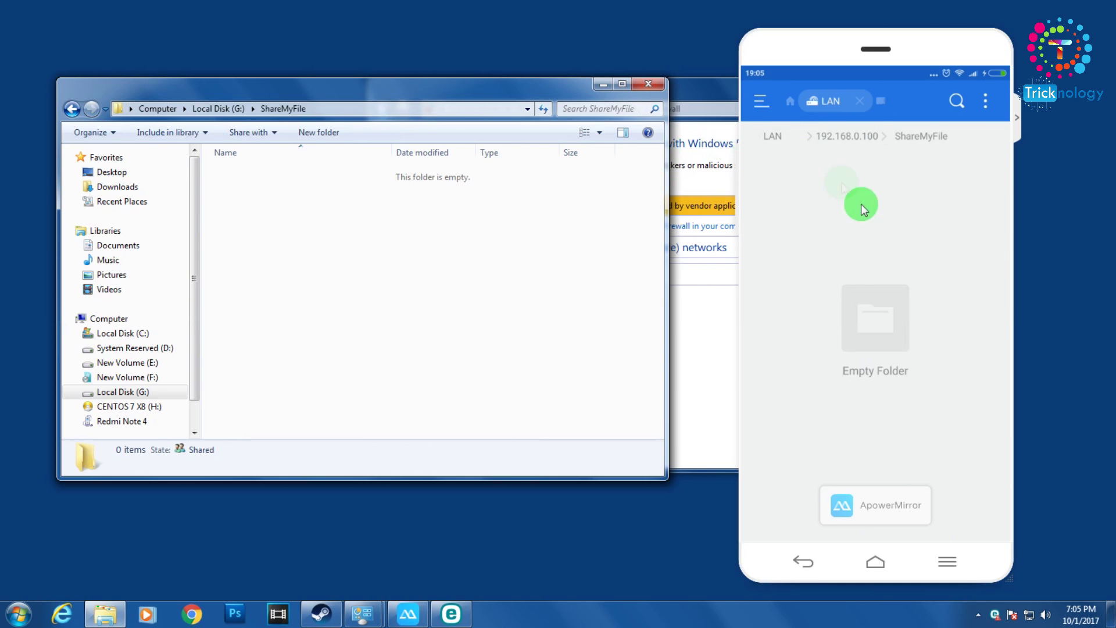
{"action": "left_click", "coordinate": [385, 189]}
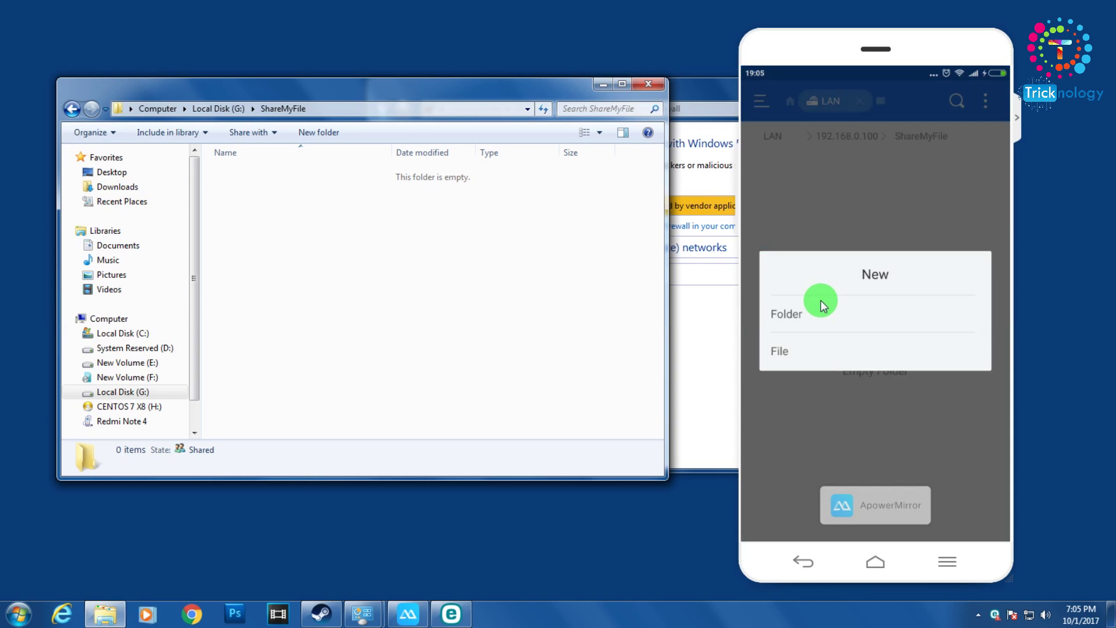
- Create a new folder named 1 in the ShareMyFile share from the phone
{"action": "left_click", "coordinate": [821, 300]}
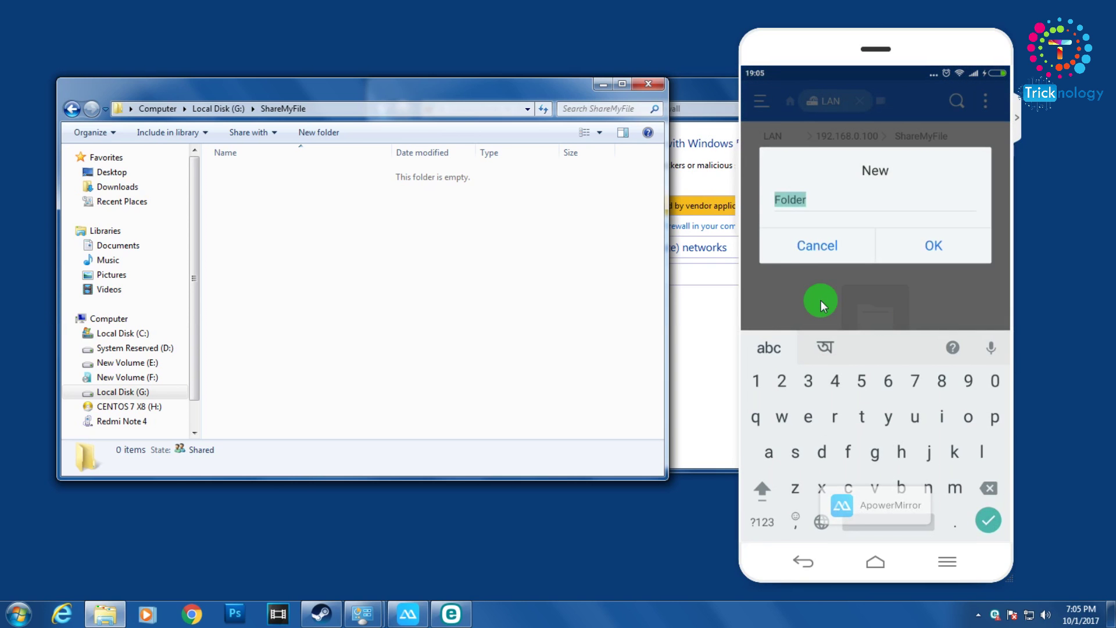
{"action": "type", "text": "1"}
{"action": "key", "text": "Return"}
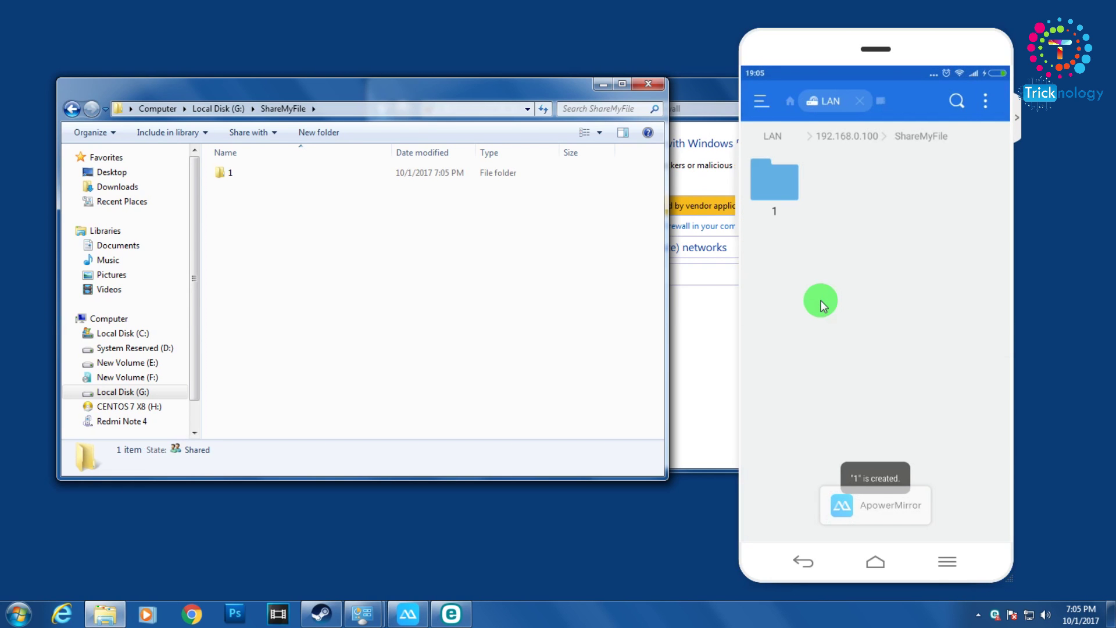
- Refresh ShareMyFile in Windows Explorer to show the new folder 1
{"action": "left_click", "coordinate": [230, 185]}
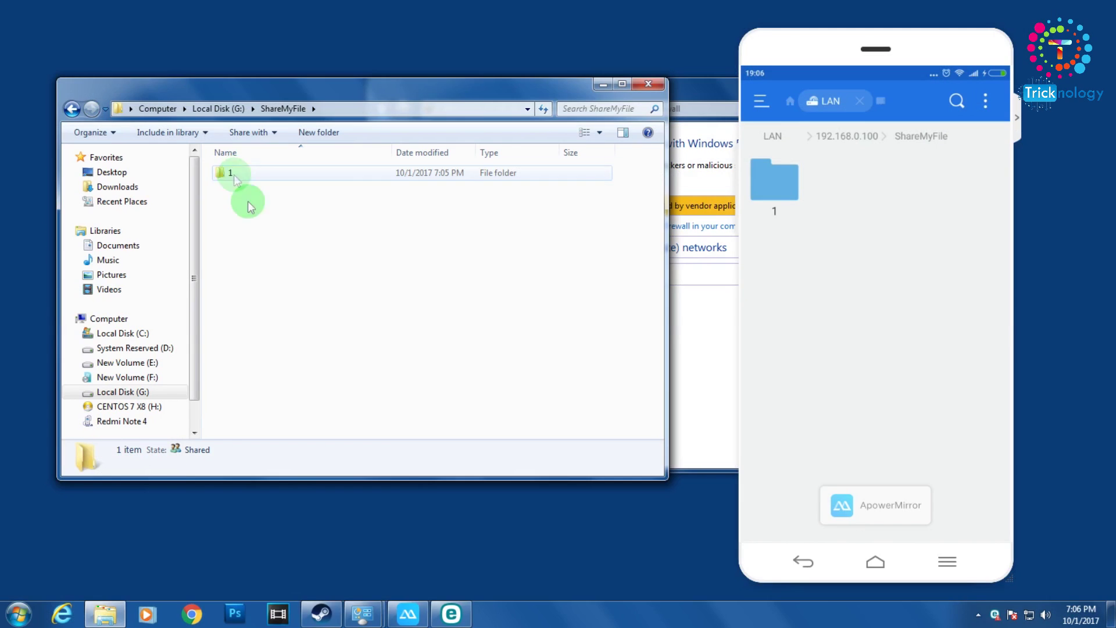
{"action": "right_click", "coordinate": [267, 273]}
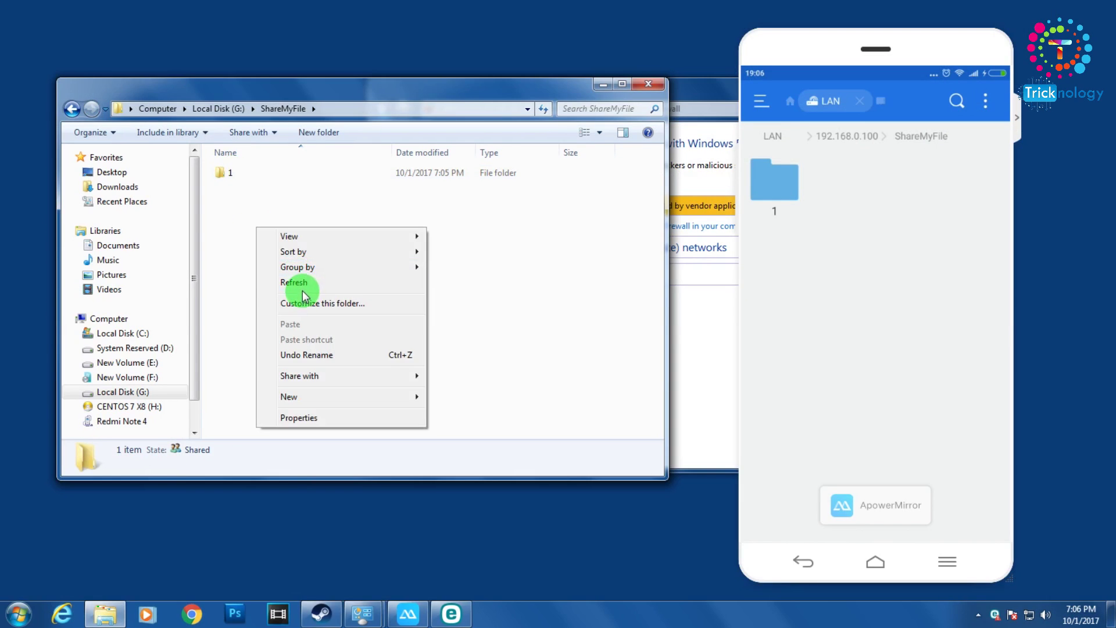
{"action": "left_click", "coordinate": [294, 283]}
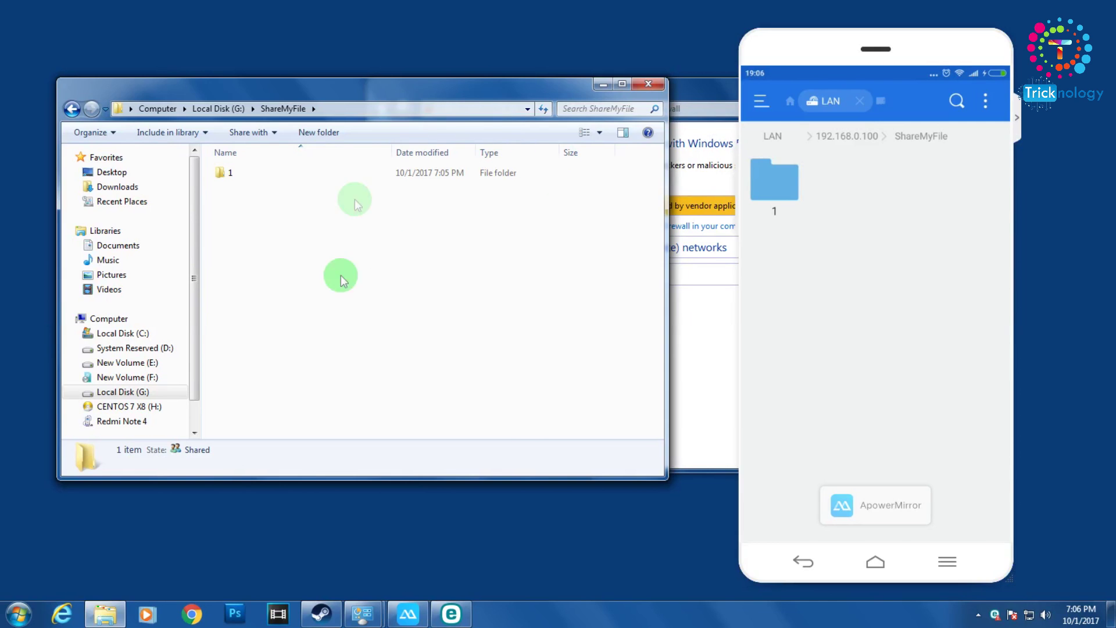